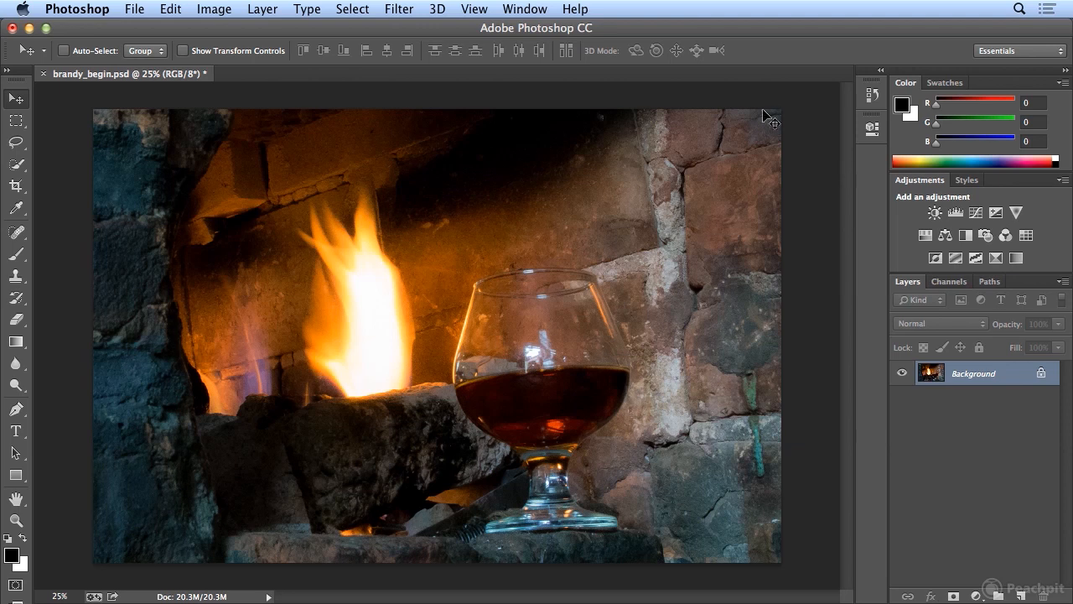
Display the grid over the fireplace image.
{"action": "left_click", "coordinate": [476, 9]}
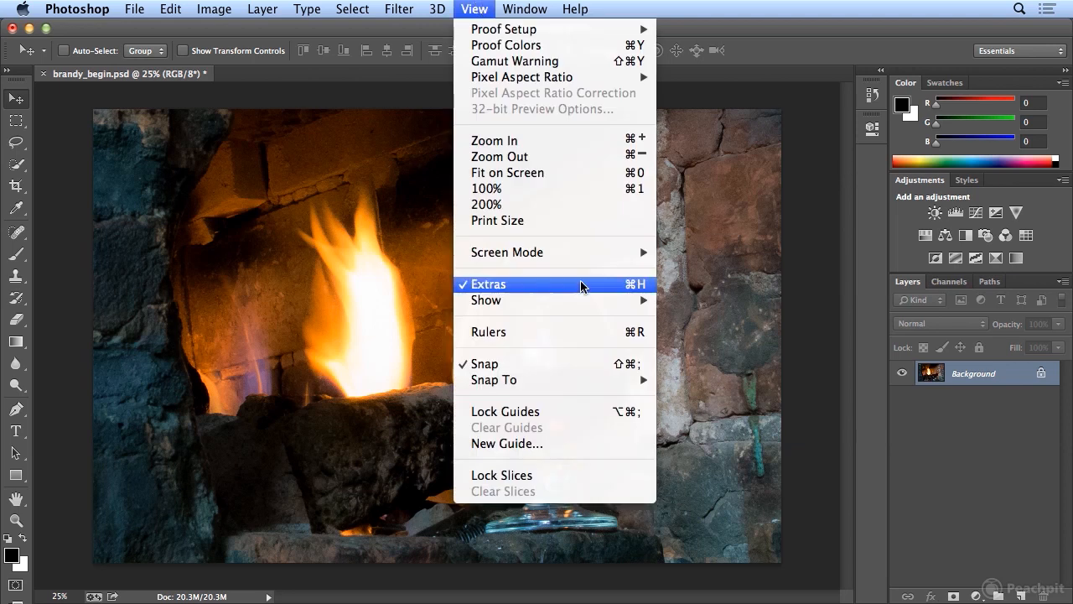
{"action": "mouse_move", "coordinate": [582, 308]}
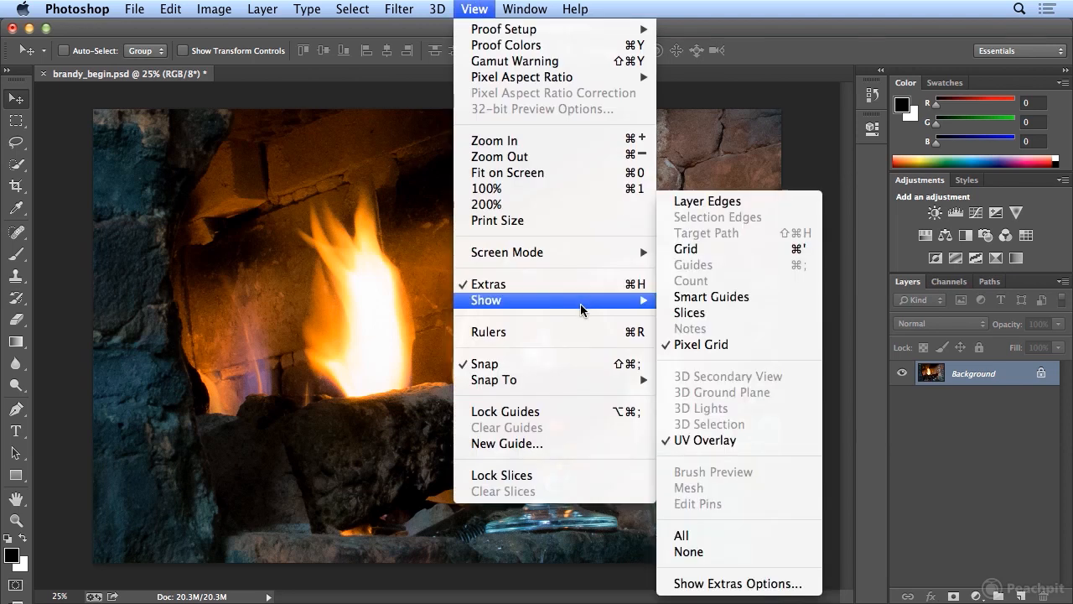
{"action": "left_click", "coordinate": [732, 249]}
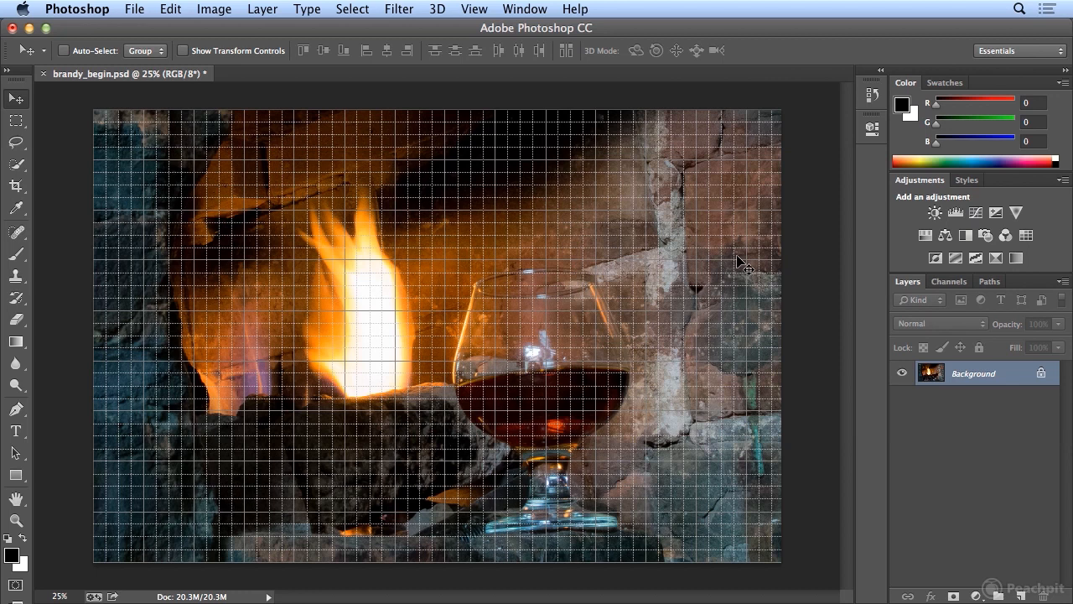
Set the grid in the Guides, Grid & Slices preferences to a gridline every 50 percent with 1 subdivision.
{"action": "left_click", "coordinate": [77, 9]}
{"action": "mouse_move", "coordinate": [84, 65]}
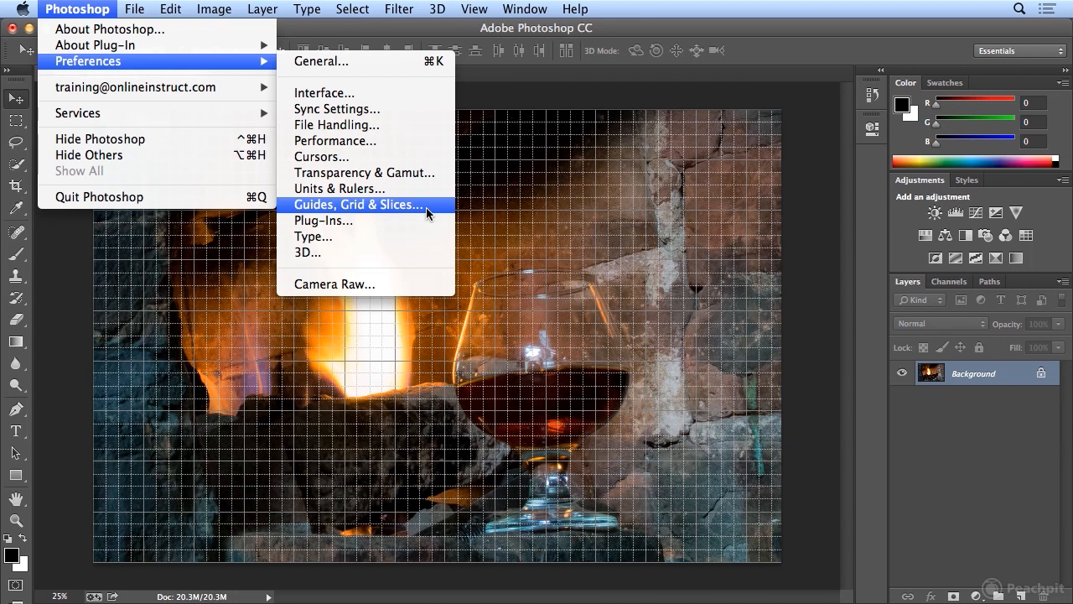
{"action": "mouse_move", "coordinate": [181, 7]}
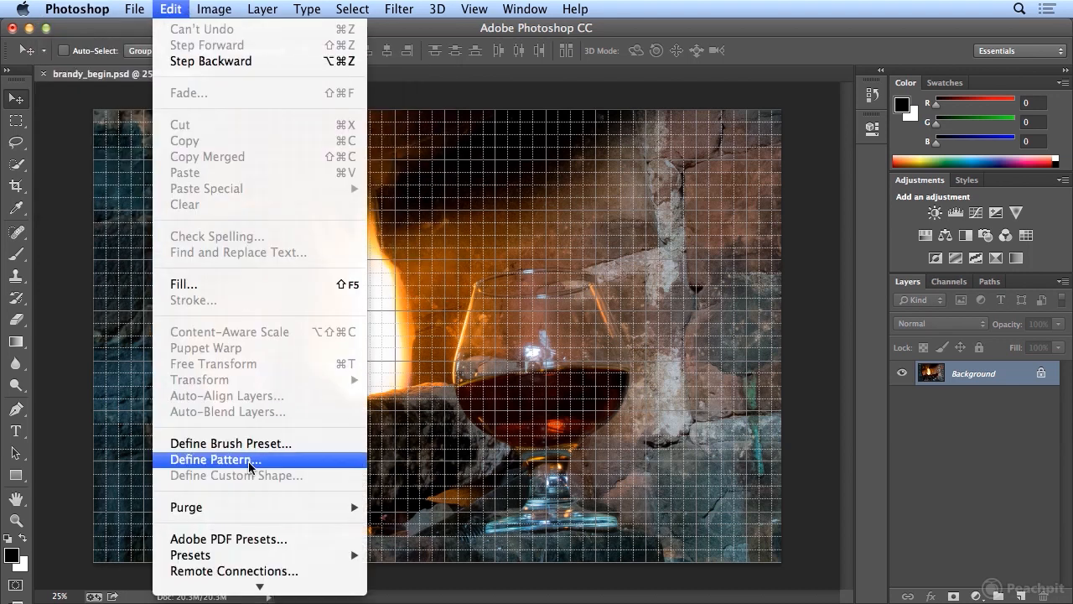
{"action": "mouse_move", "coordinate": [233, 592]}
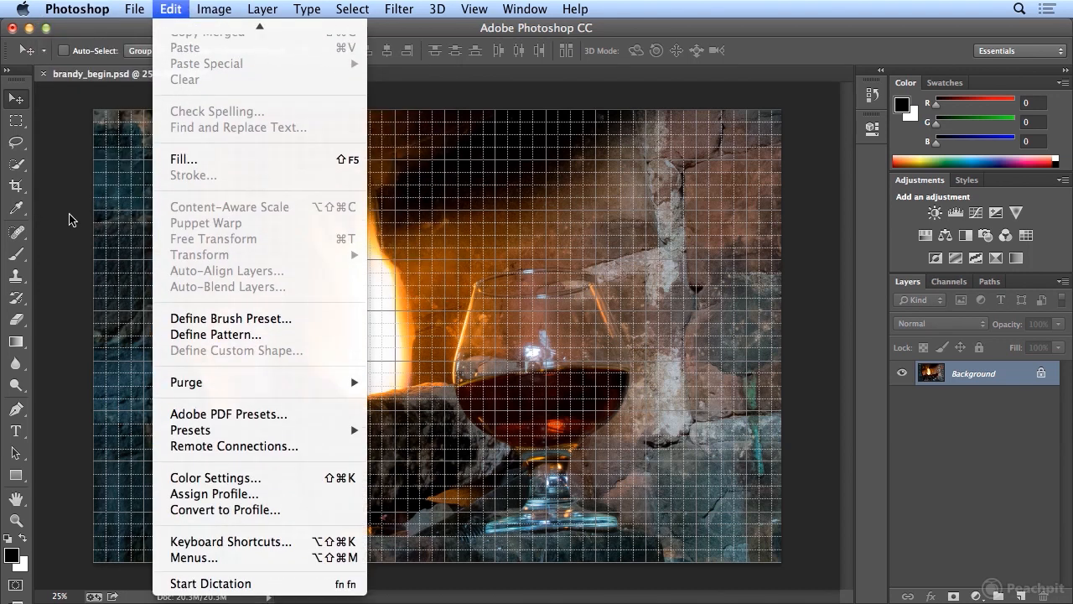
{"action": "mouse_move", "coordinate": [76, 8]}
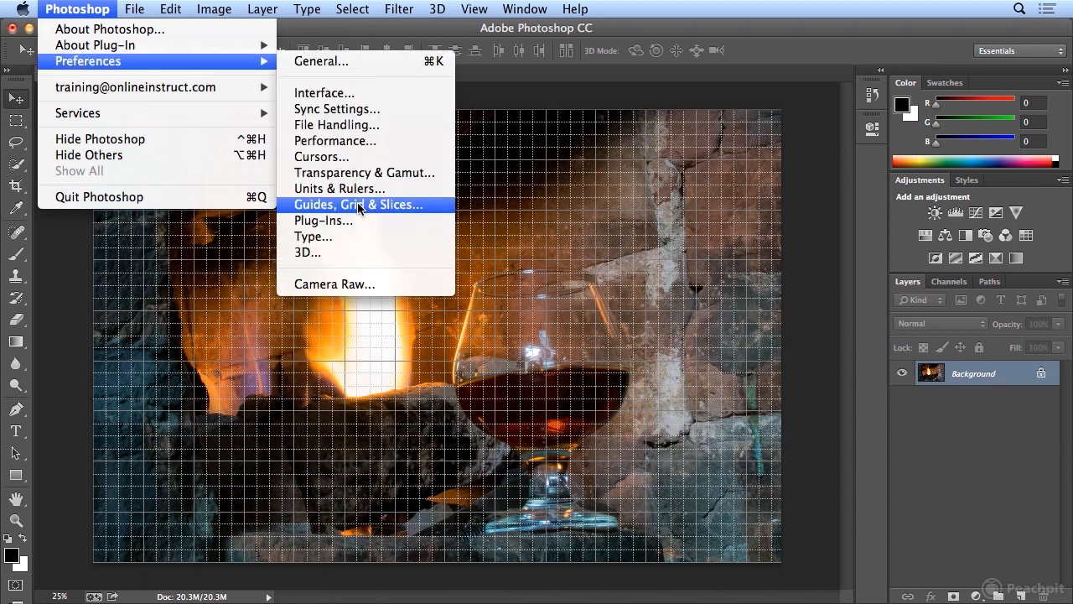
{"action": "left_click", "coordinate": [403, 205]}
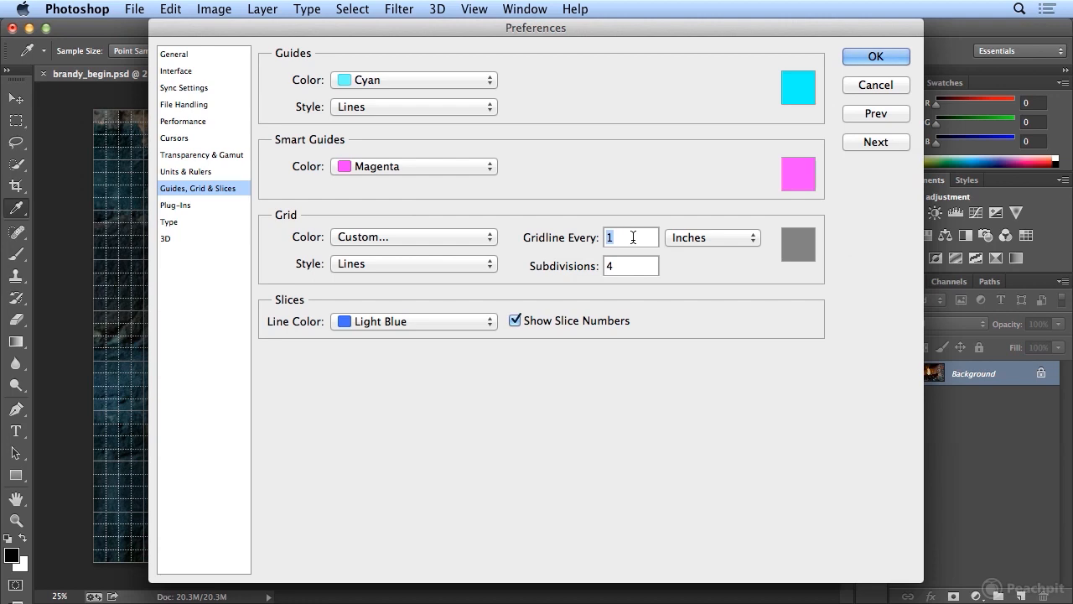
{"action": "type", "text": "50"}
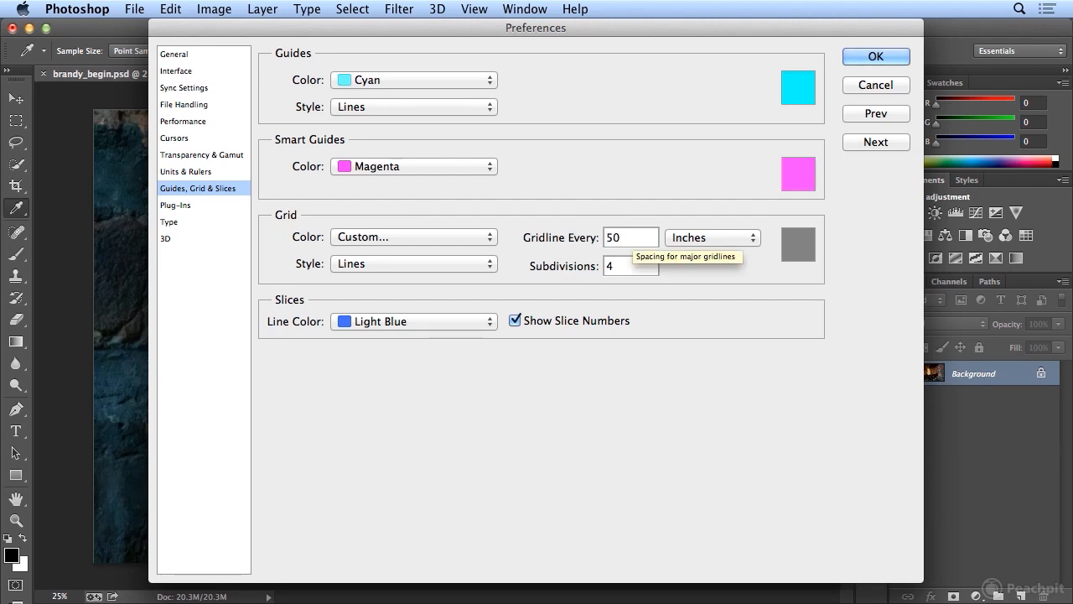
{"action": "left_click", "coordinate": [693, 243]}
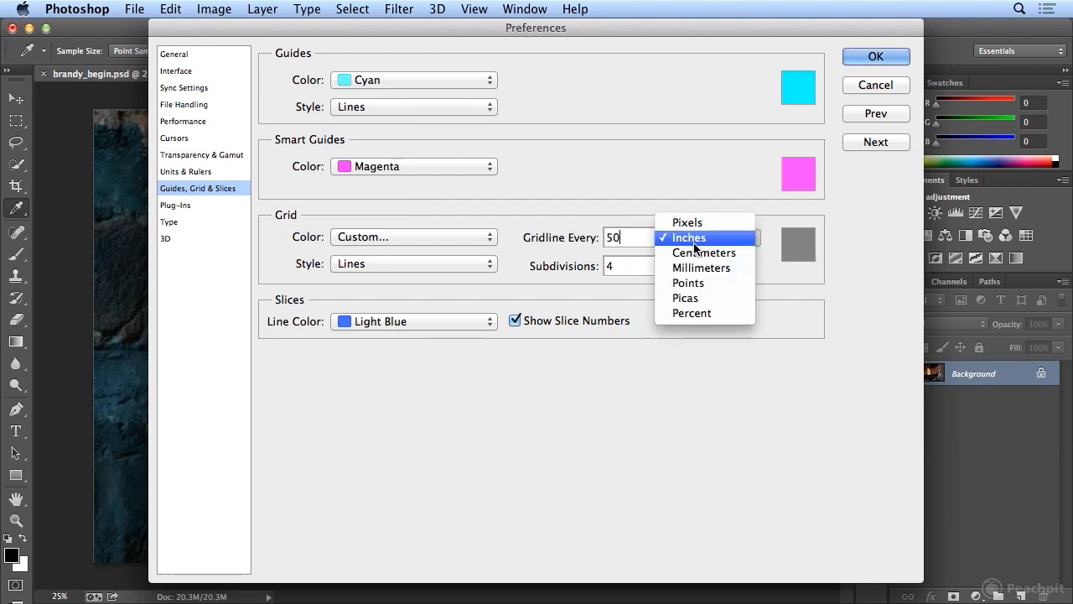
{"action": "left_click", "coordinate": [700, 312]}
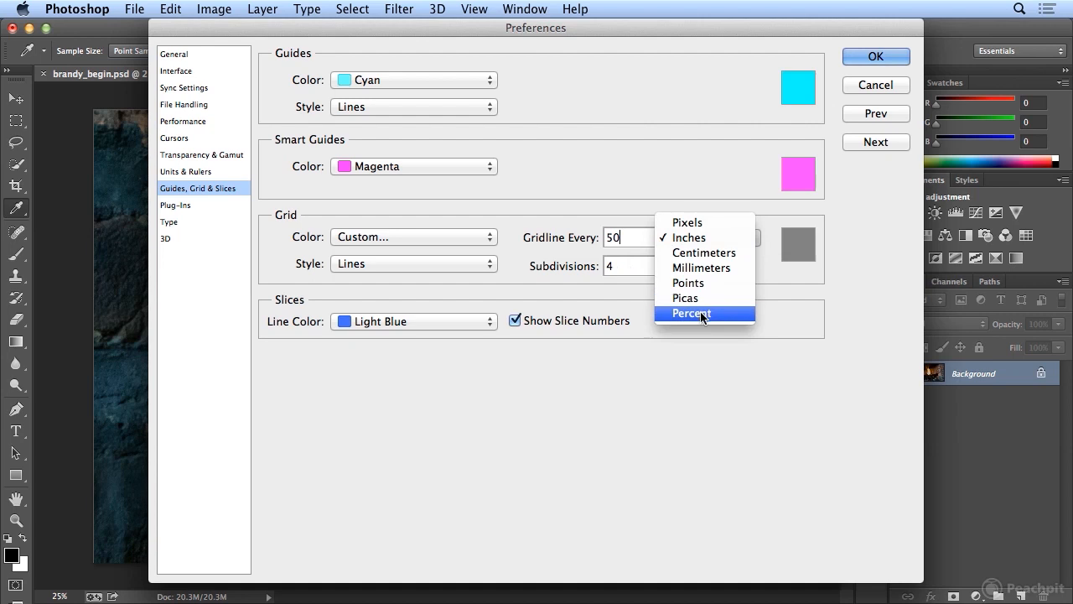
{"action": "double_click", "coordinate": [621, 266]}
{"action": "type", "text": "1"}
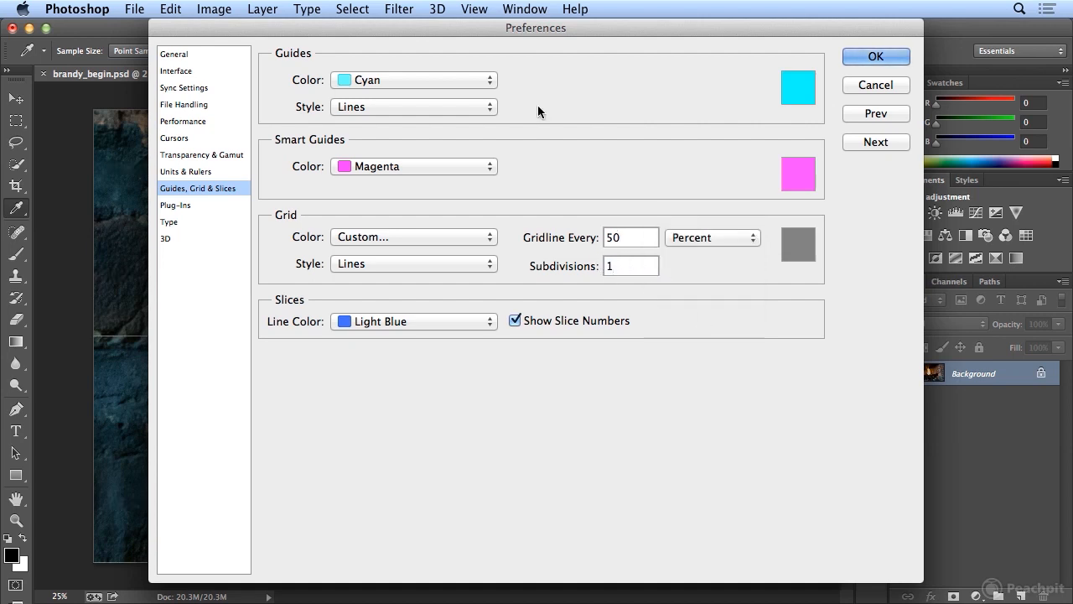
Uncover the image beside the preferences dialog and try 2 subdivisions for the grid.
{"action": "left_click_drag", "start_coordinate": [368, 27], "coordinate": [779, 26]}
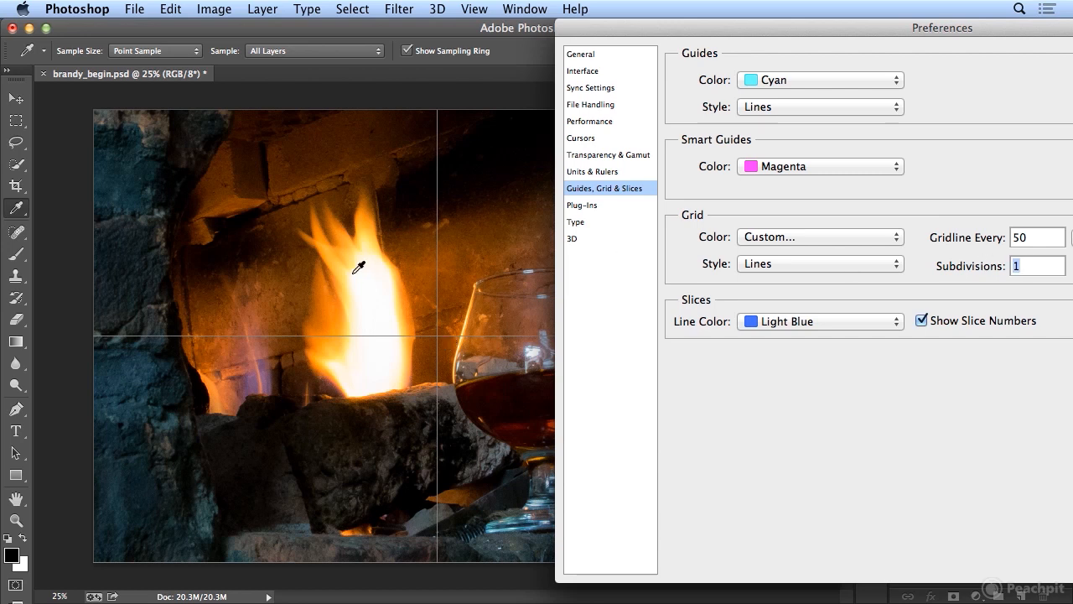
{"action": "type", "text": "2"}
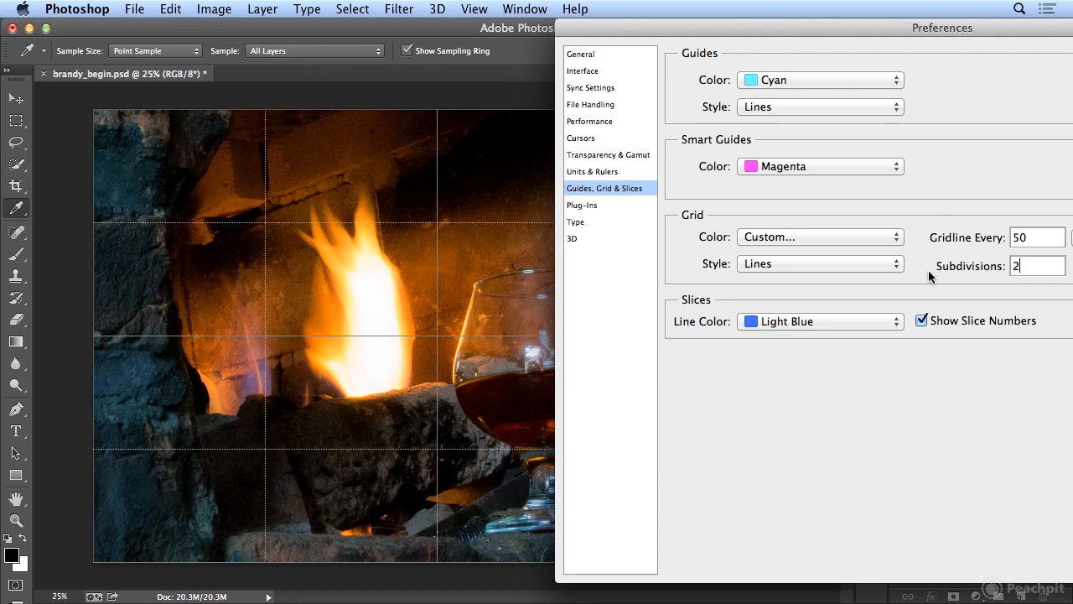
Set the grid subdivisions to 1 and apply the preferences.
{"action": "double_click", "coordinate": [1019, 265]}
{"action": "type", "text": "1"}
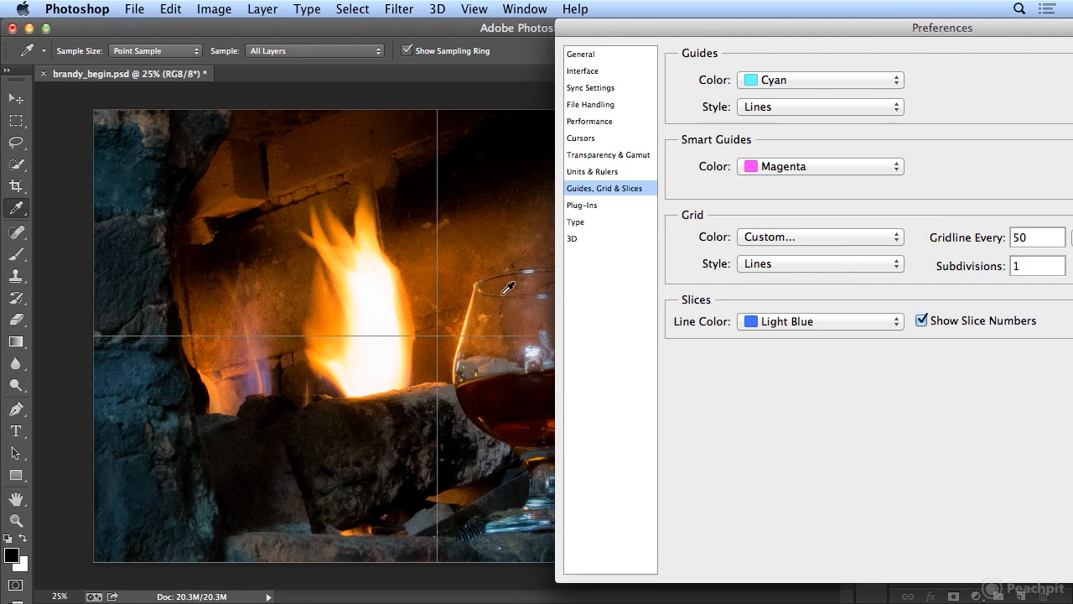
{"action": "left_click_drag", "start_coordinate": [747, 26], "coordinate": [311, 30]}
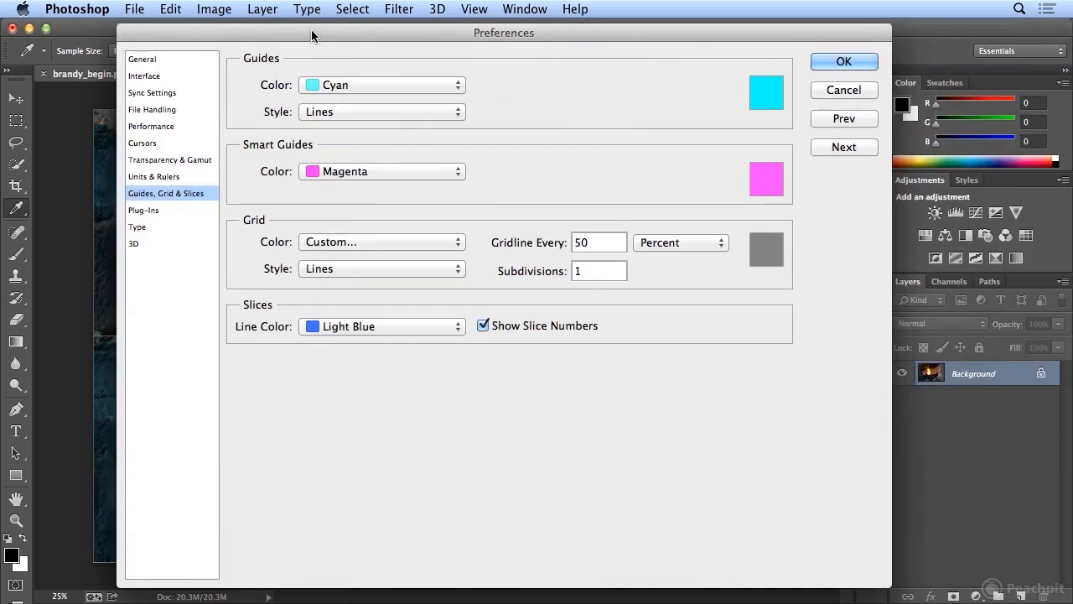
{"action": "left_click", "coordinate": [823, 59]}
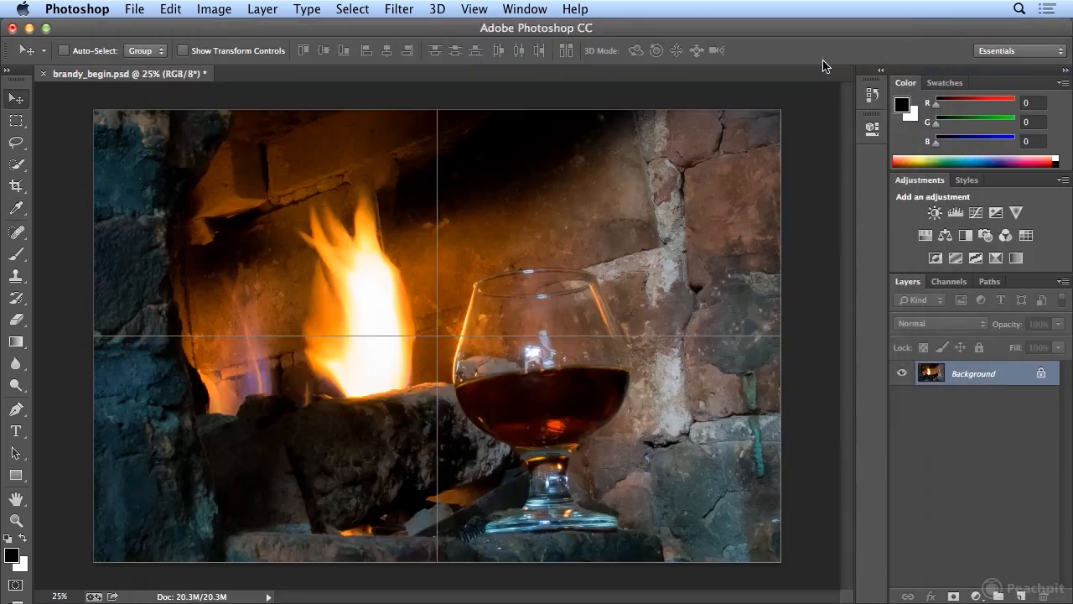
Activate the Rectangular Marquee tool and create a new layer named "border" above the Background.
{"action": "left_click", "coordinate": [15, 123]}
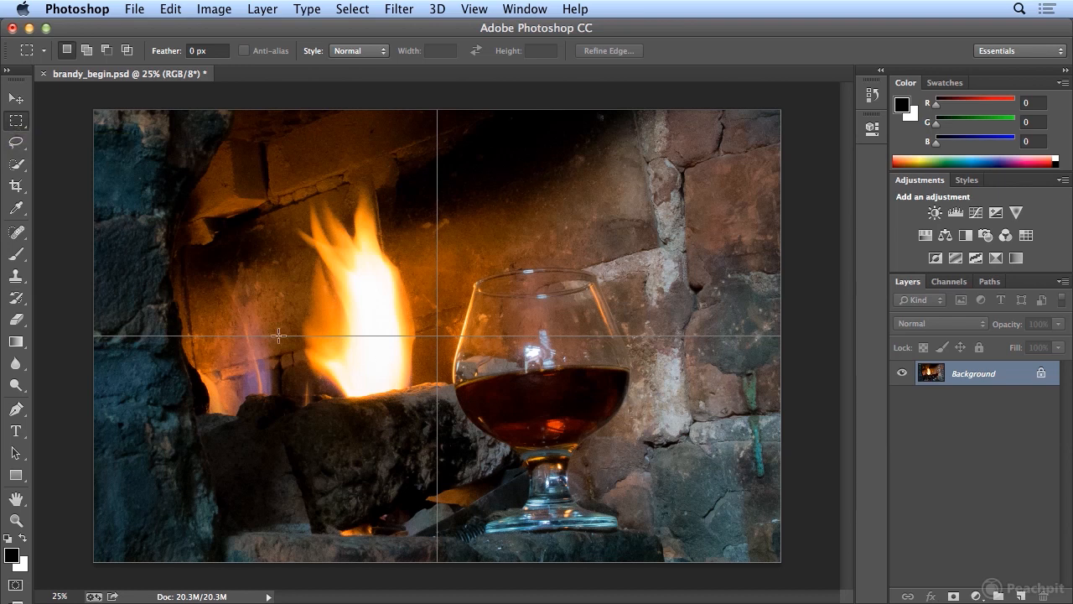
{"action": "left_click", "coordinate": [263, 10]}
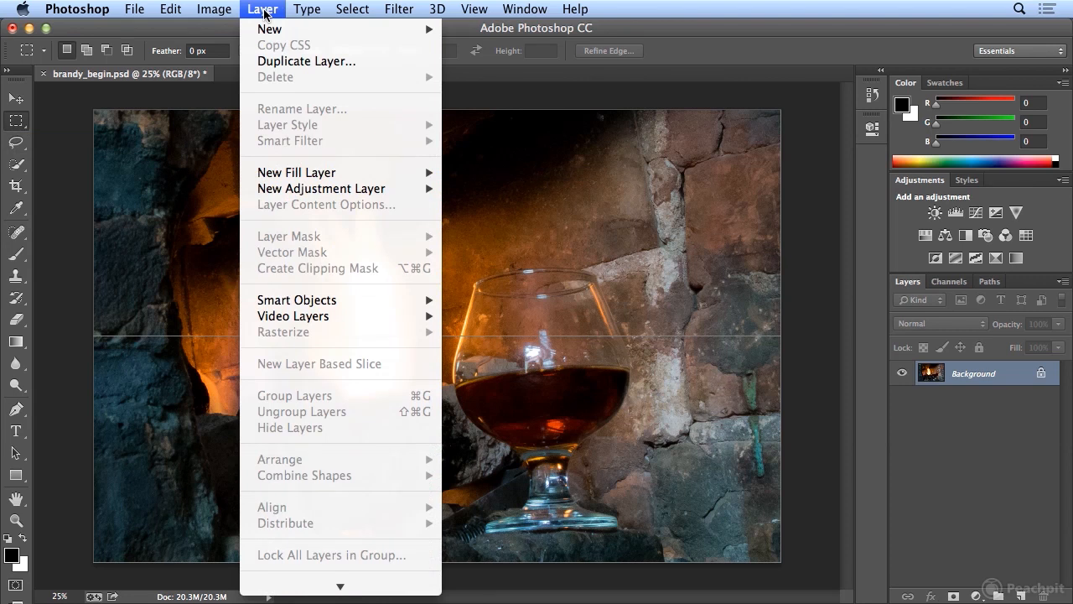
{"action": "mouse_move", "coordinate": [268, 30]}
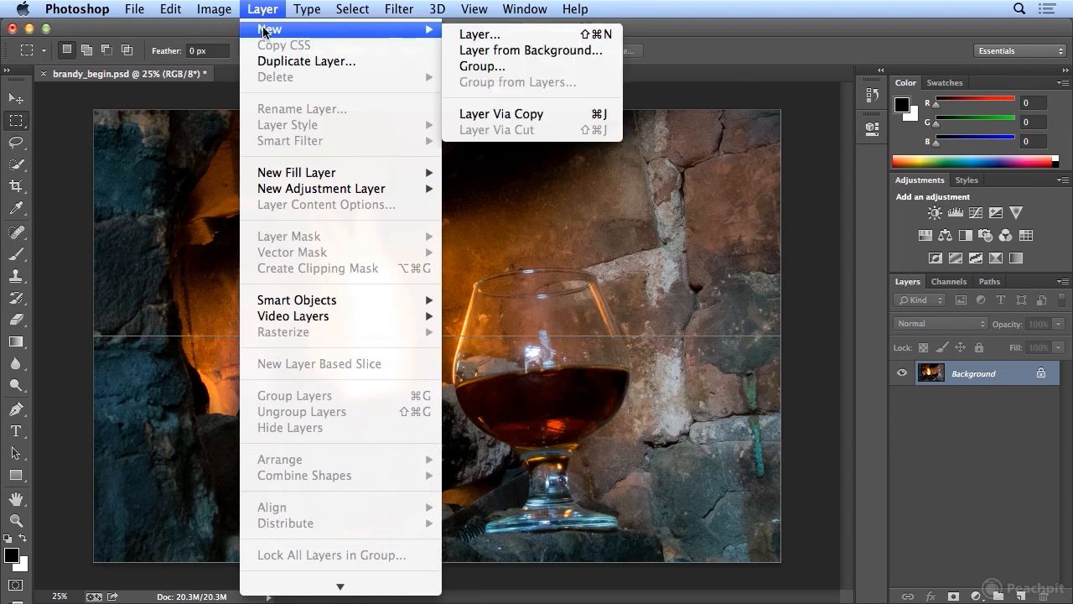
{"action": "left_click", "coordinate": [523, 35]}
{"action": "type", "text": "border"}
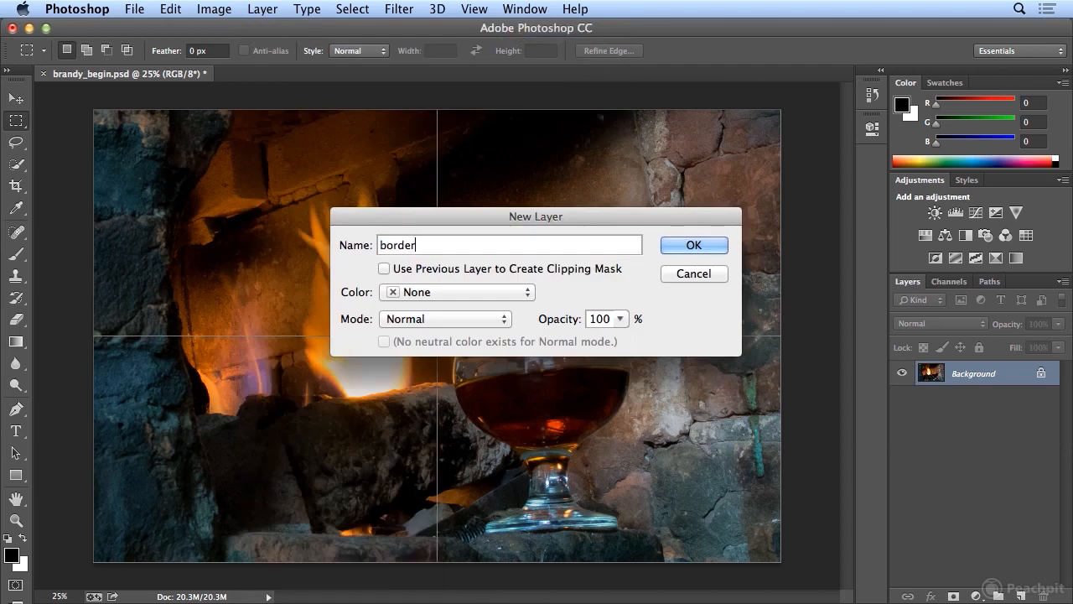
{"action": "left_click", "coordinate": [676, 246]}
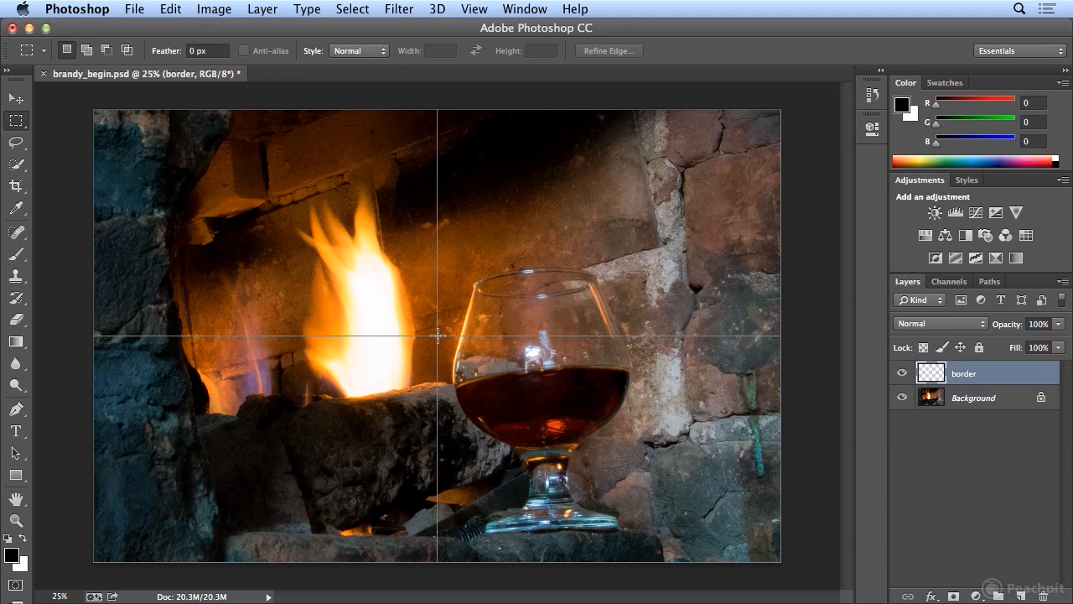
{"action": "left_click_drag", "start_coordinate": [438, 335], "coordinate": [732, 525]}
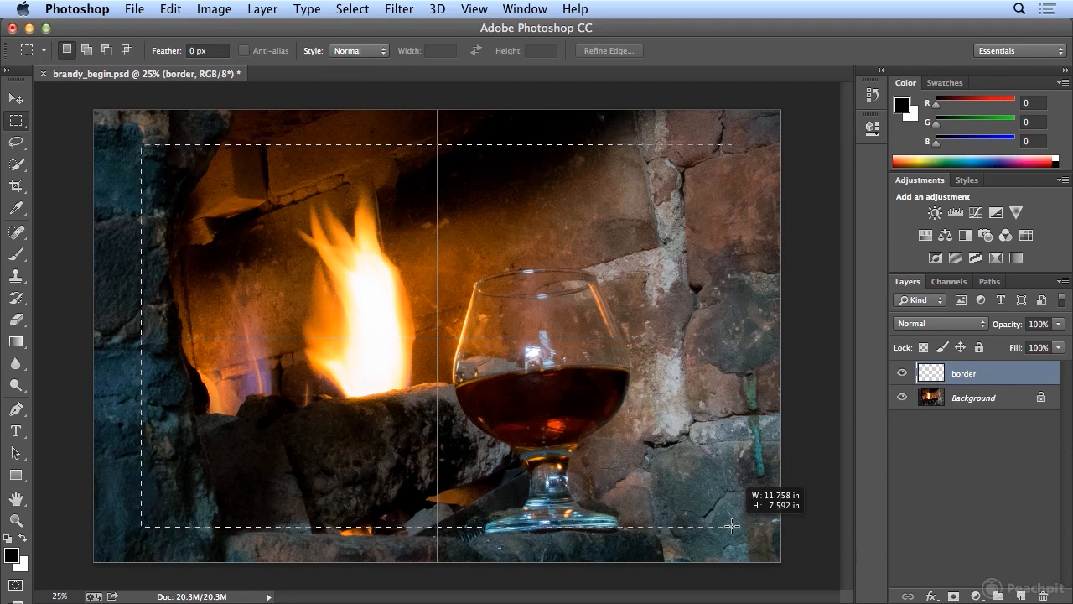
{"action": "key", "text": "alt"}
{"action": "left_click_drag", "start_coordinate": [732, 525], "coordinate": [732, 526]}
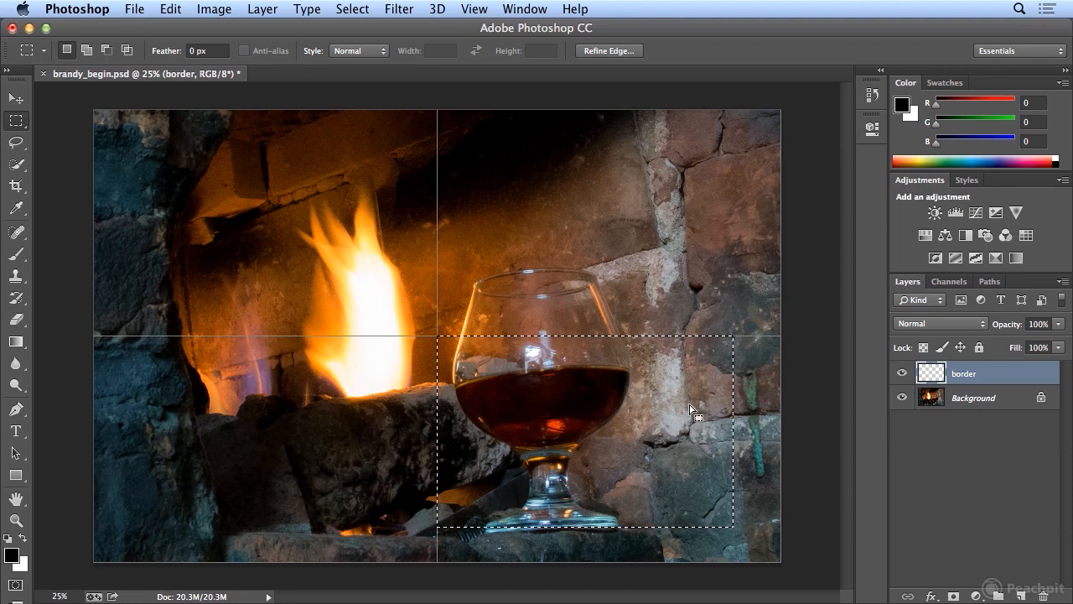
{"action": "left_click", "coordinate": [365, 8]}
{"action": "left_click", "coordinate": [367, 43]}
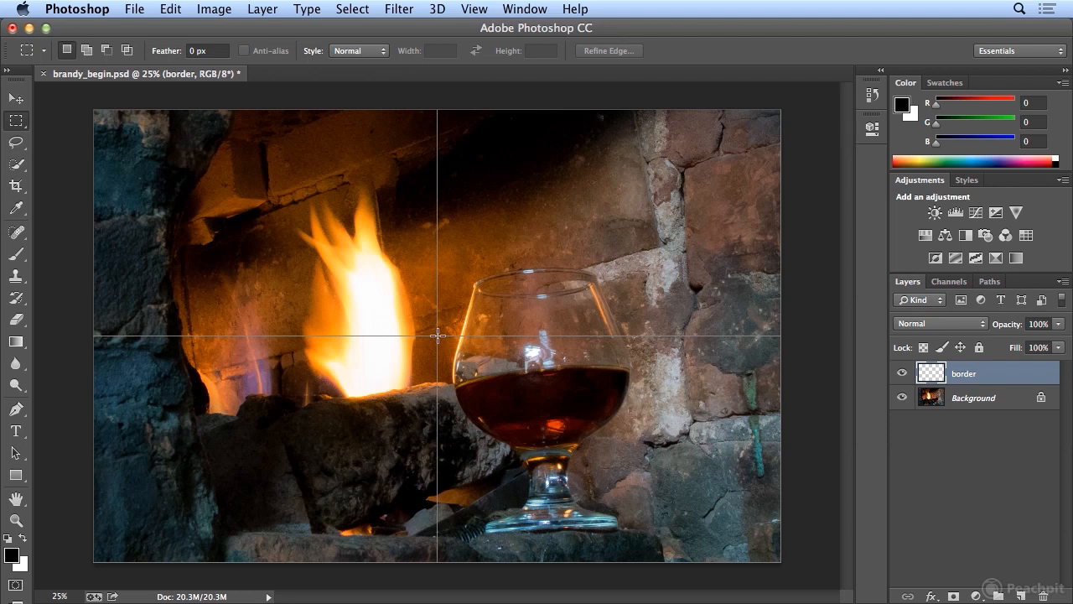
Draw a rectangular selection outward from the image centre at the gridline crossing, leaving a margin all around, and feather it by 100 pixels.
{"action": "left_click_drag", "start_coordinate": [437, 335], "coordinate": [702, 514]}
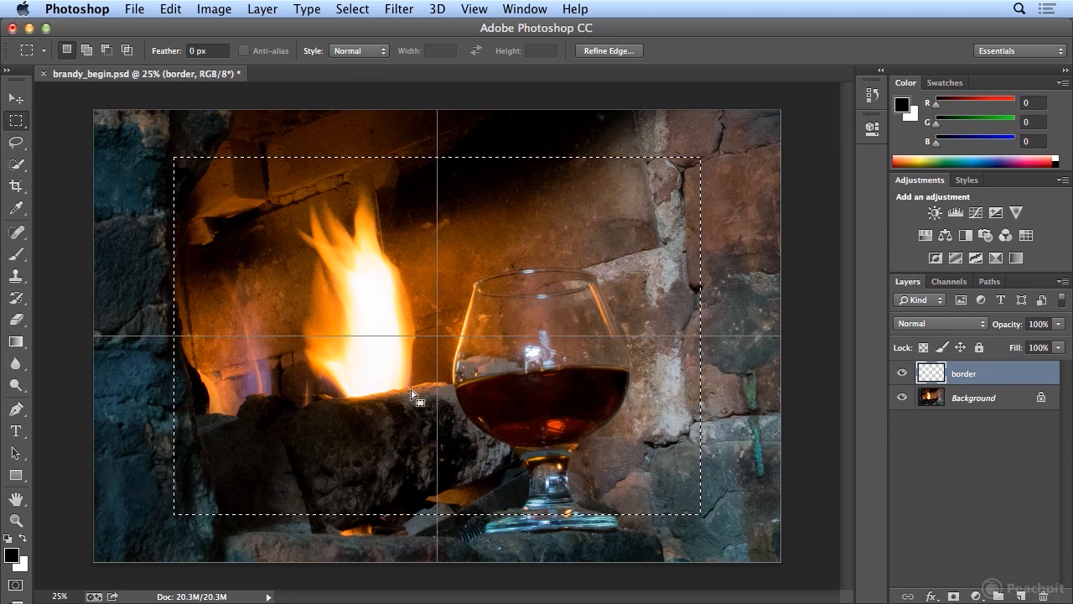
{"action": "left_click", "coordinate": [370, 10]}
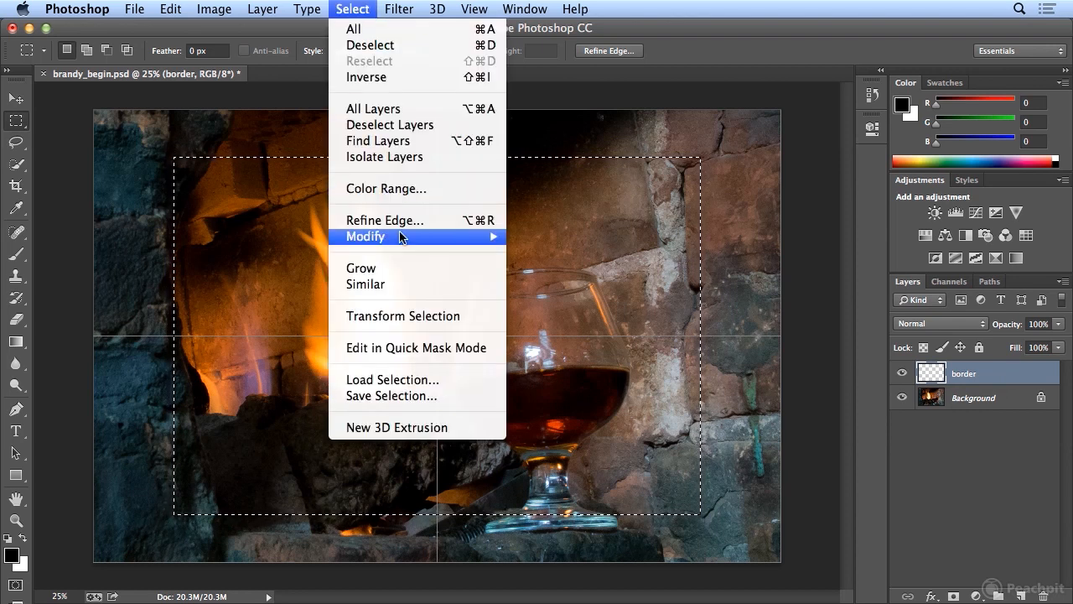
{"action": "mouse_move", "coordinate": [402, 237]}
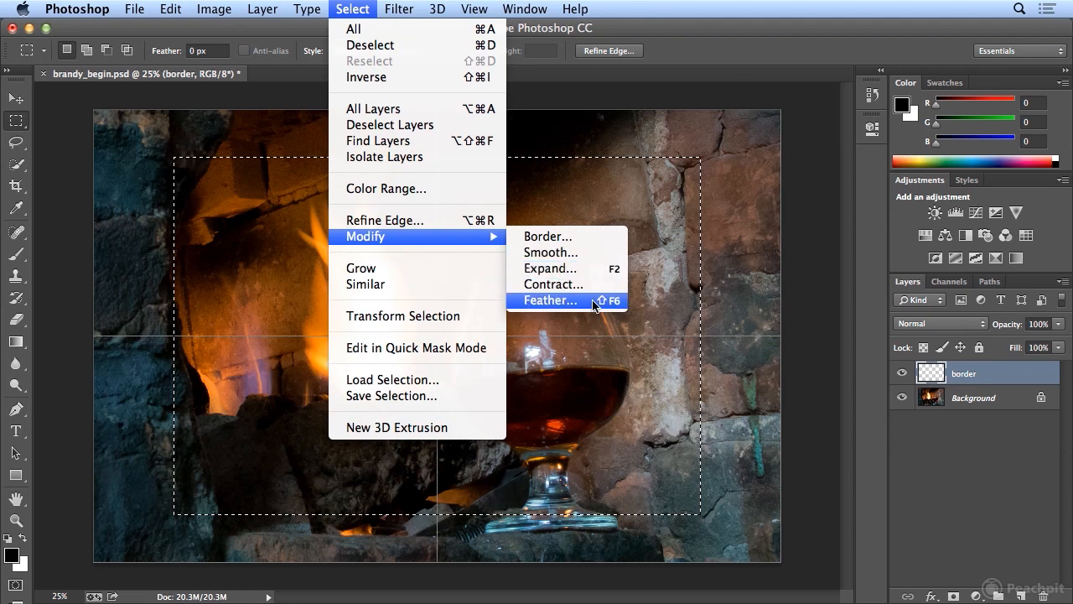
{"action": "left_click", "coordinate": [550, 300]}
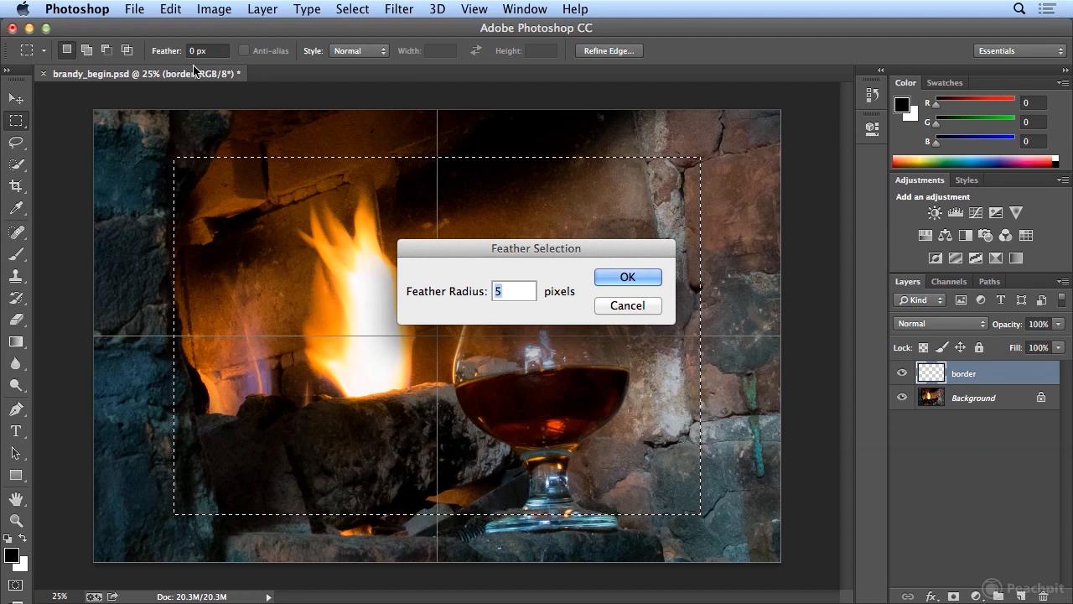
{"action": "type", "text": "100"}
{"action": "left_click", "coordinate": [627, 278]}
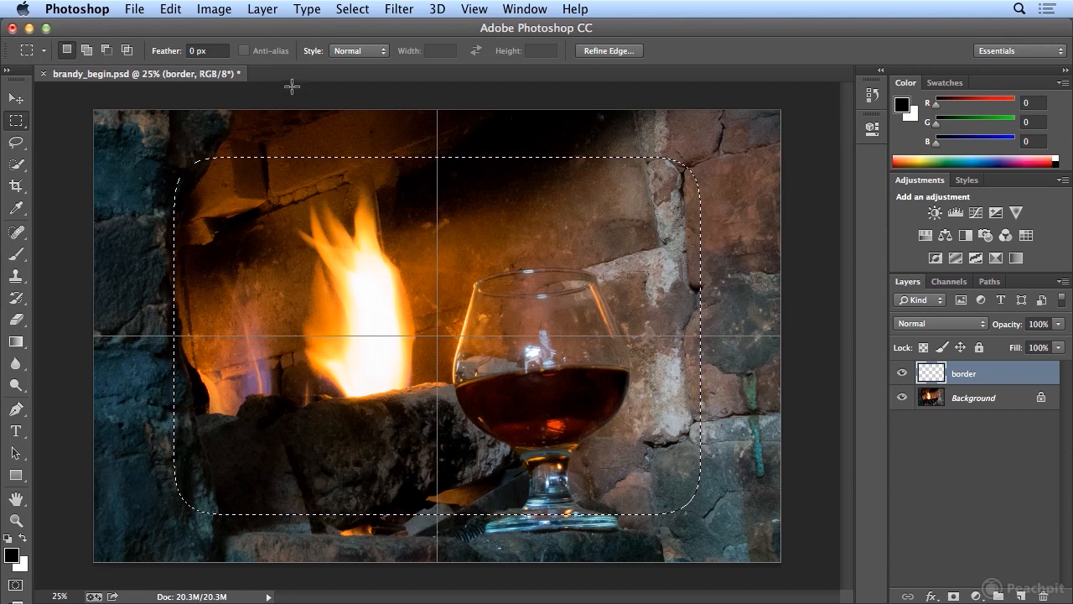
Invert the selection and fill it with black at 100% opacity in Normal mode, with Preserve Transparency turned off.
{"action": "left_click", "coordinate": [352, 8]}
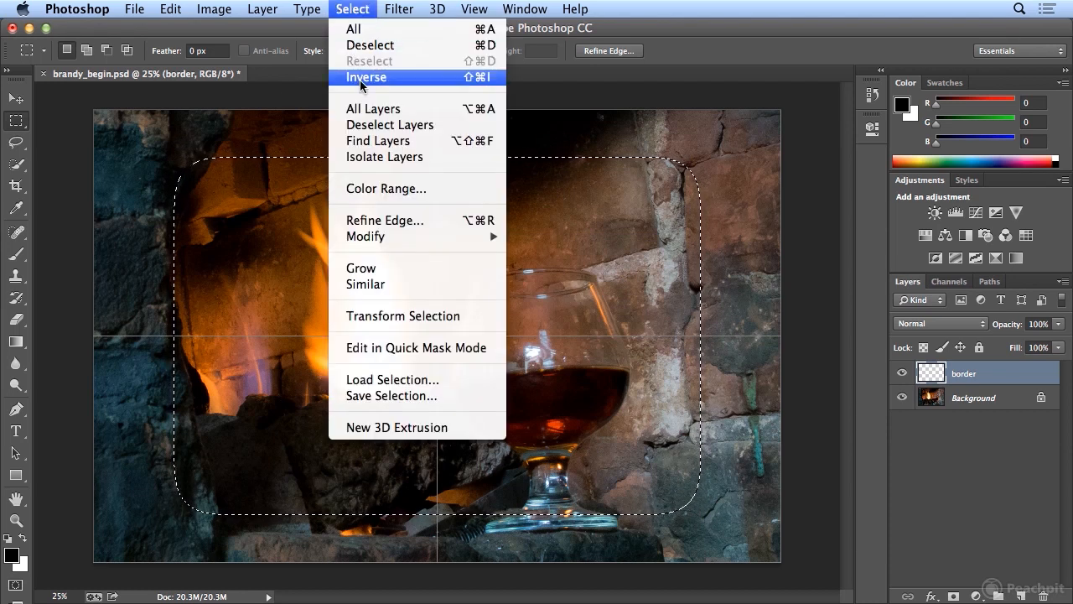
{"action": "left_click", "coordinate": [359, 77]}
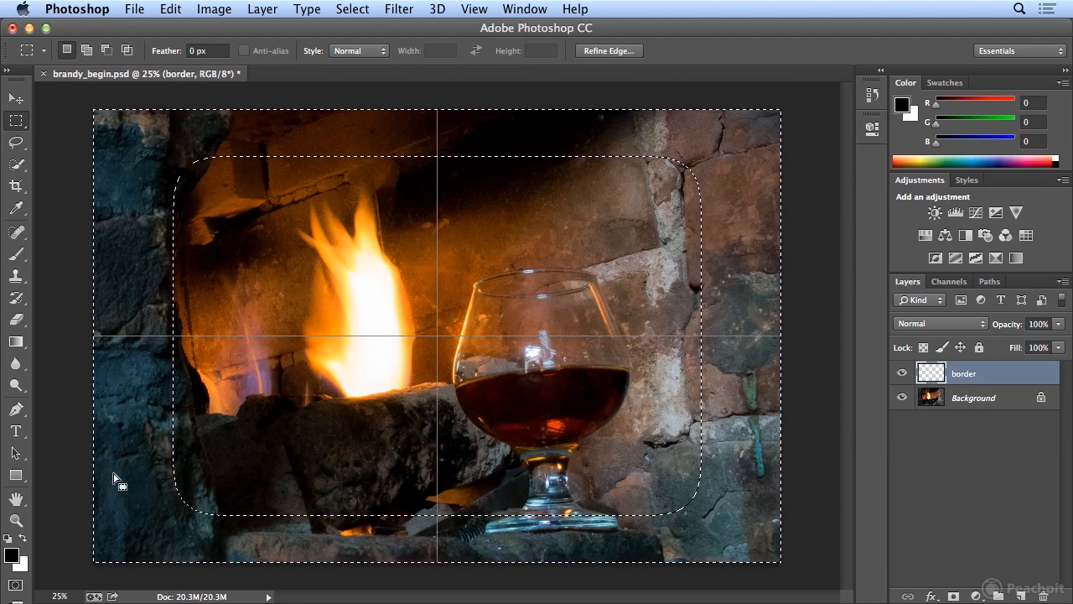
{"action": "left_click", "coordinate": [170, 10]}
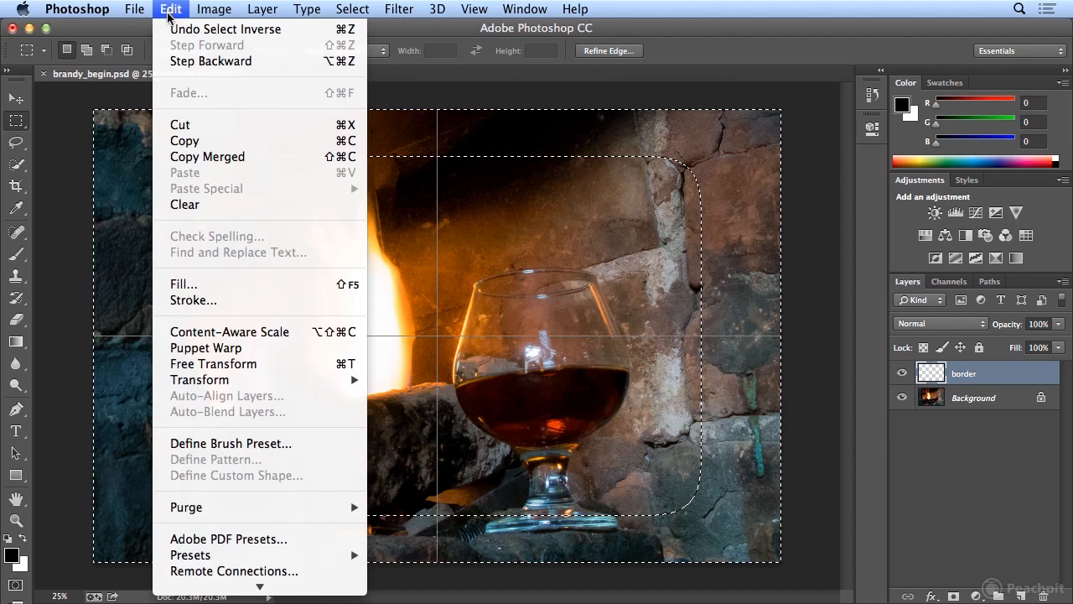
{"action": "left_click", "coordinate": [233, 285]}
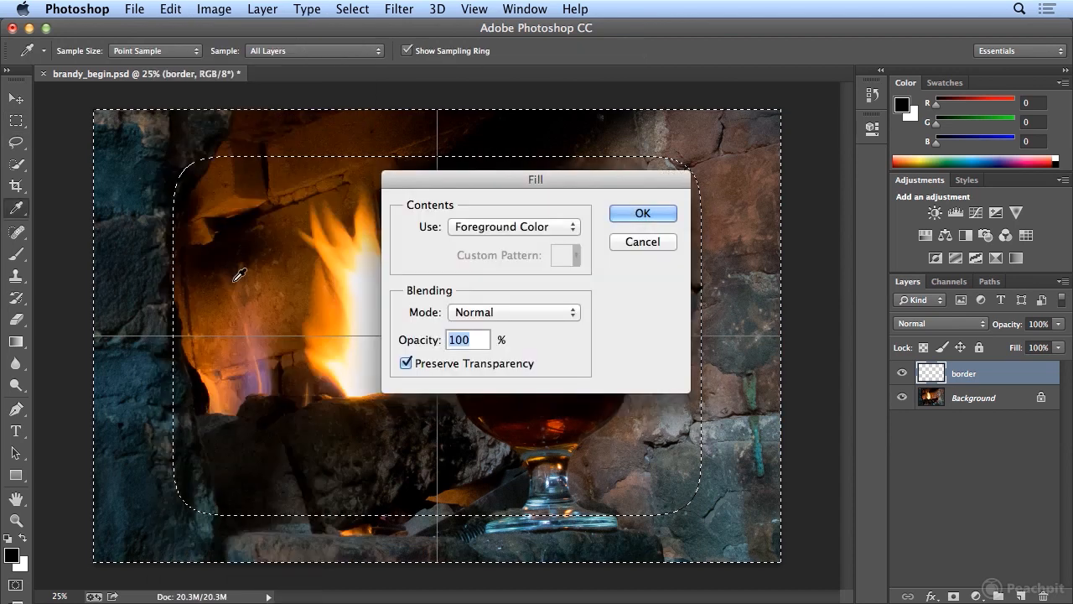
{"action": "left_click", "coordinate": [572, 230]}
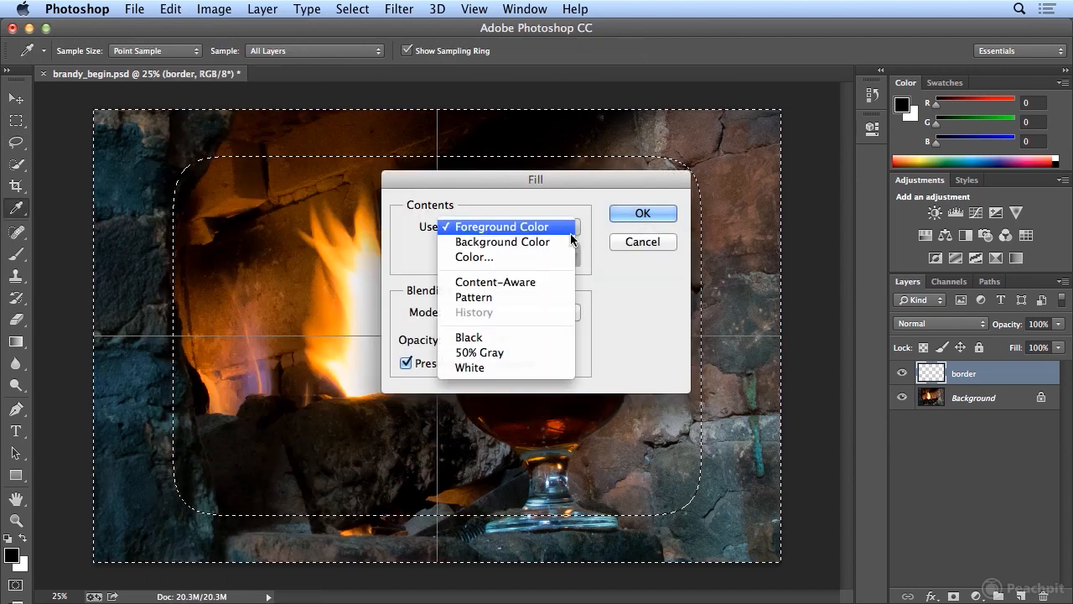
{"action": "left_click", "coordinate": [565, 339]}
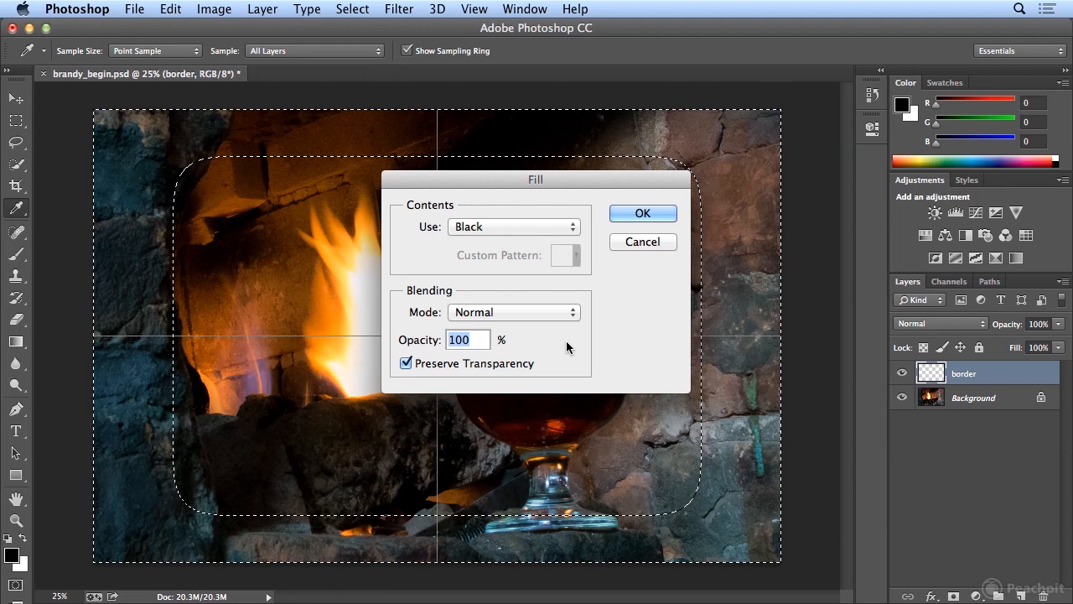
{"action": "left_click", "coordinate": [434, 363]}
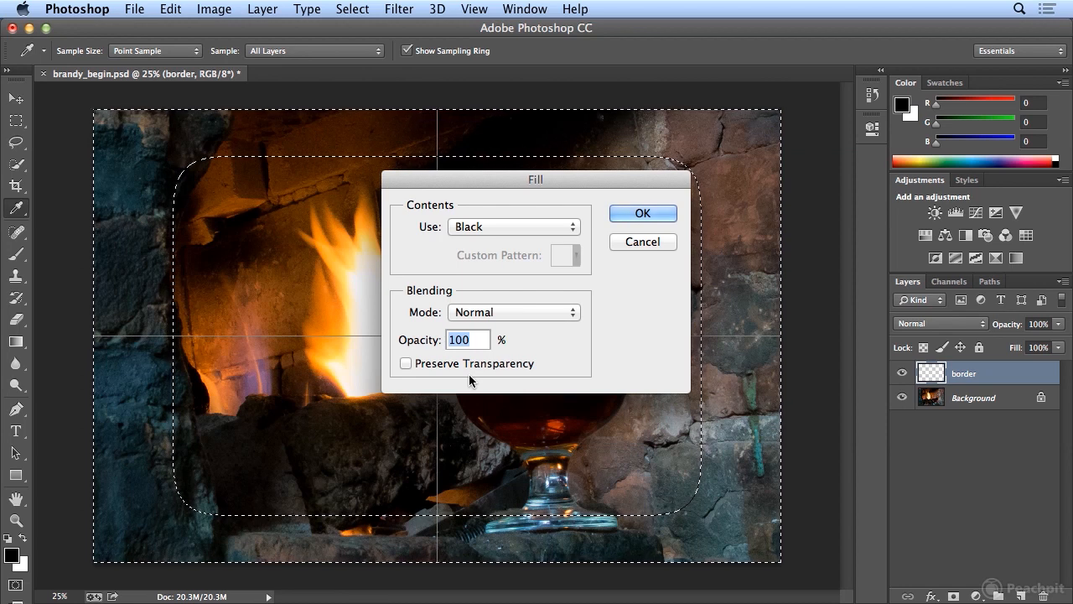
{"action": "left_click", "coordinate": [640, 213]}
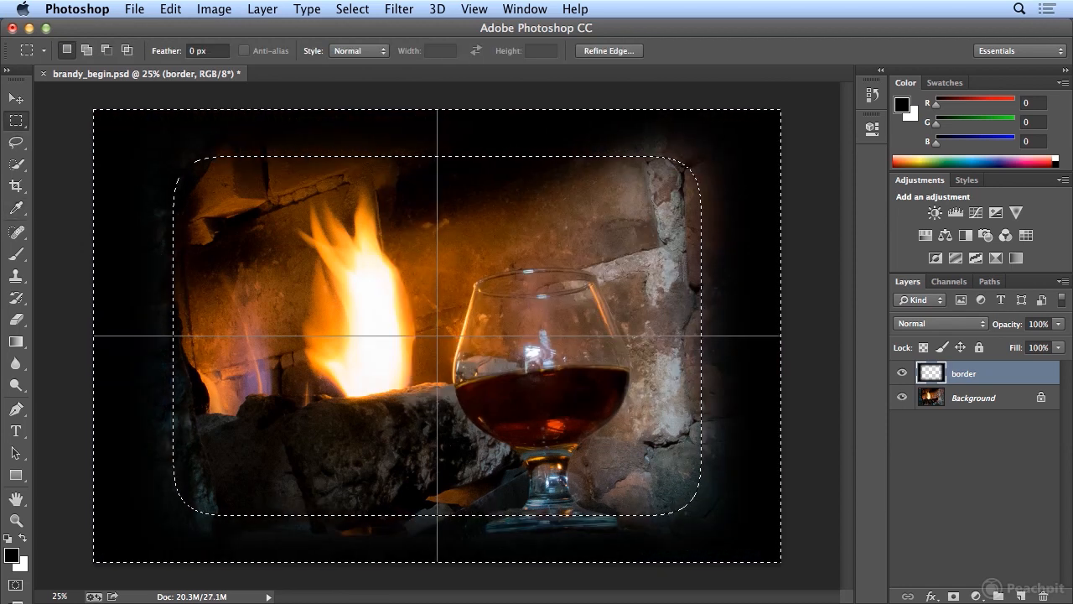
Deselect the filled area and lower the border layer's opacity to 81%.
{"action": "left_click", "coordinate": [352, 9]}
{"action": "left_click", "coordinate": [374, 45]}
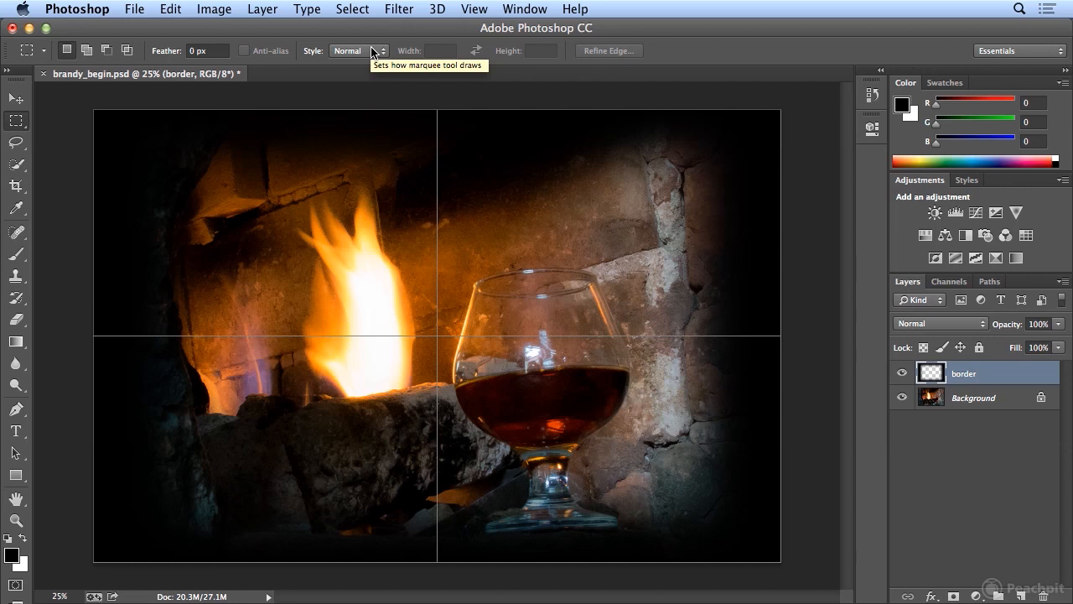
{"action": "left_click", "coordinate": [1058, 324]}
{"action": "left_click_drag", "start_coordinate": [1058, 339], "coordinate": [1047, 343]}
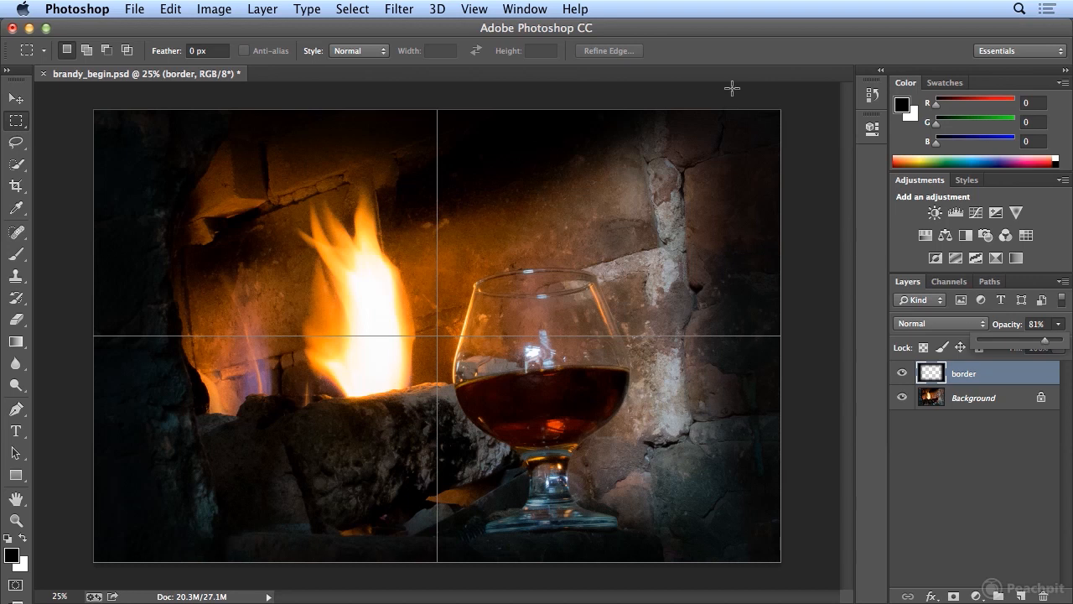
Hide the grid and show the rulers around the image.
{"action": "left_click", "coordinate": [477, 8]}
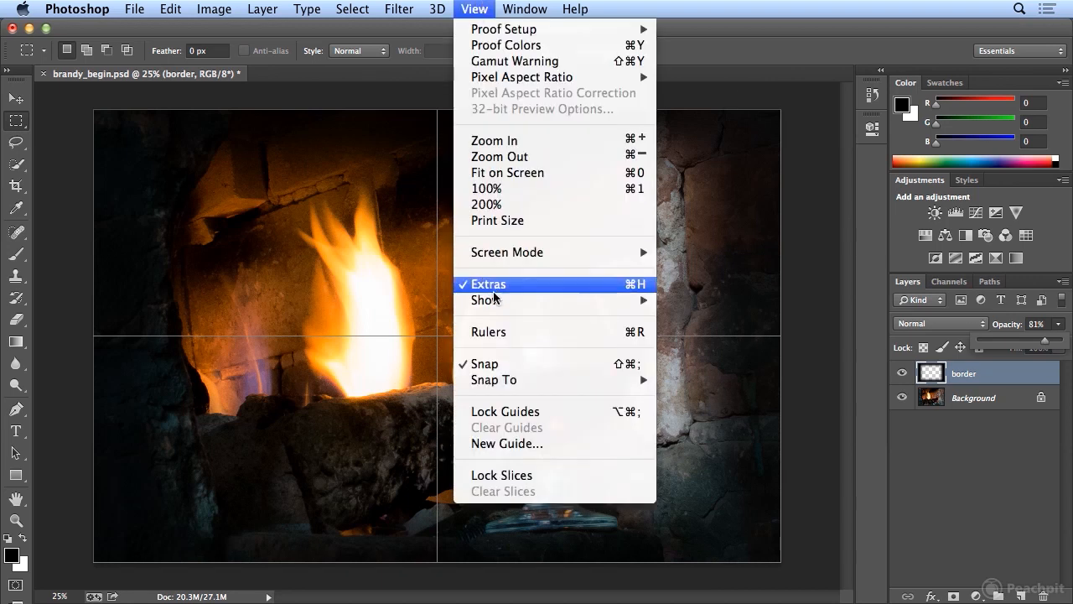
{"action": "mouse_move", "coordinate": [492, 300]}
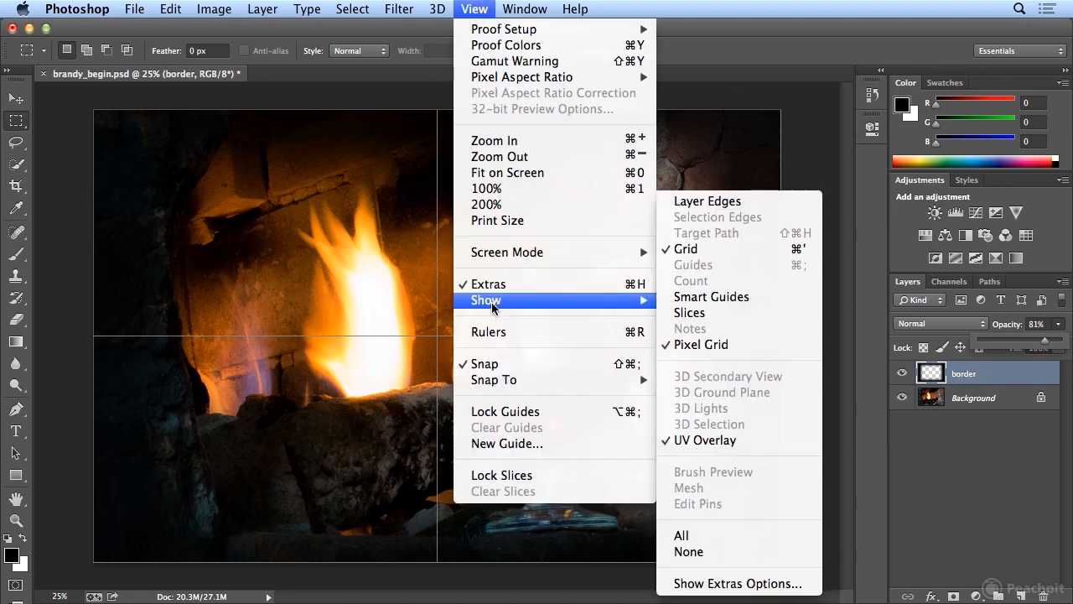
{"action": "left_click", "coordinate": [783, 251]}
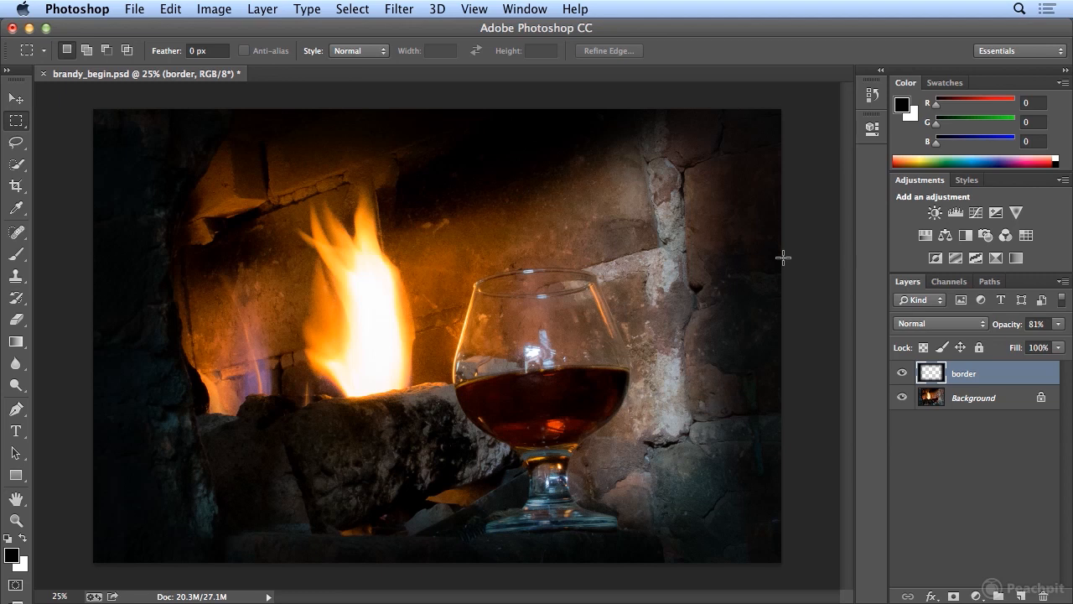
{"action": "left_click", "coordinate": [483, 12]}
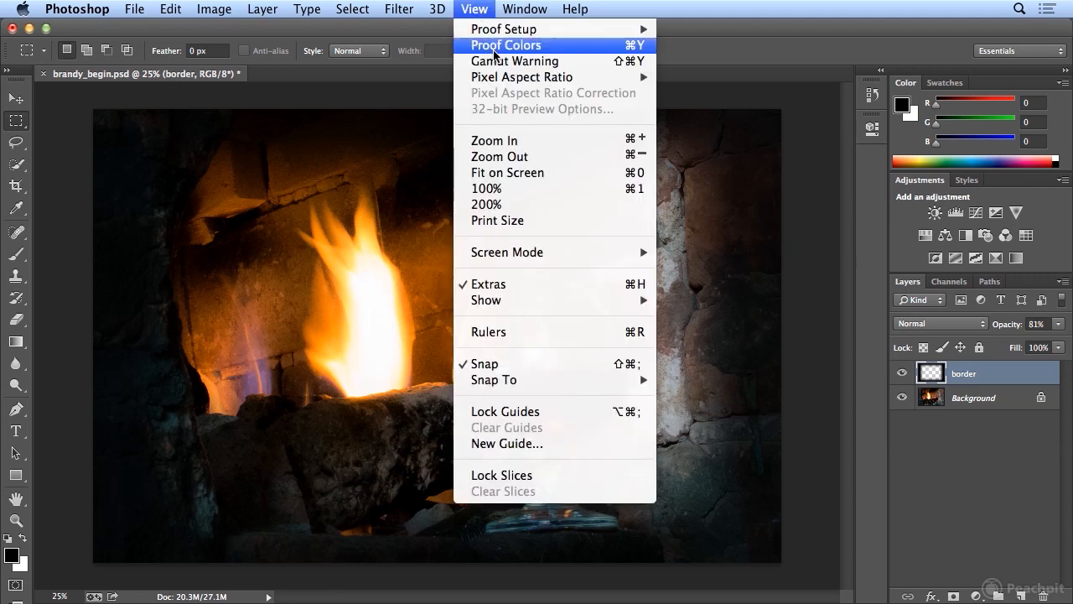
{"action": "left_click", "coordinate": [559, 332]}
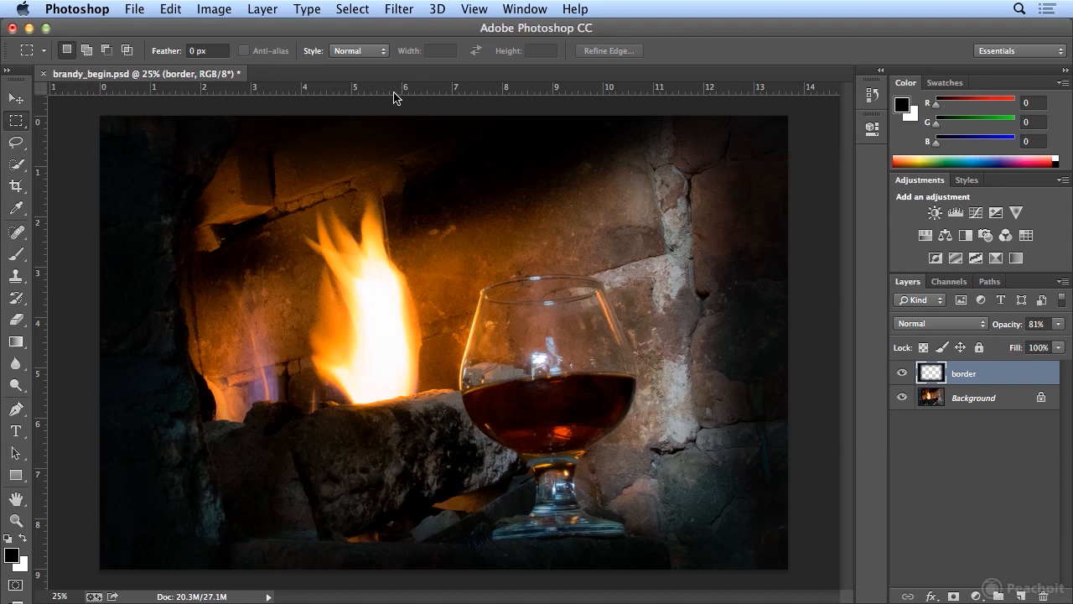
With the Move tool, place two horizontal and two vertical guides framing the brandy glass, the upper one at about 3.15 in.
{"action": "left_click", "coordinate": [27, 99]}
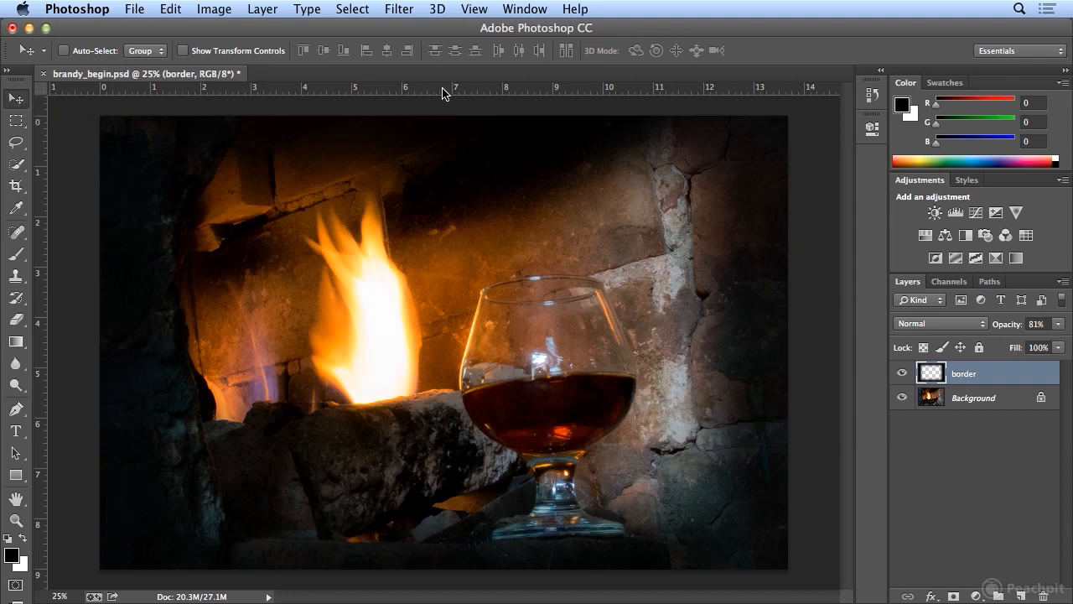
{"action": "left_click_drag", "start_coordinate": [441, 92], "coordinate": [444, 275]}
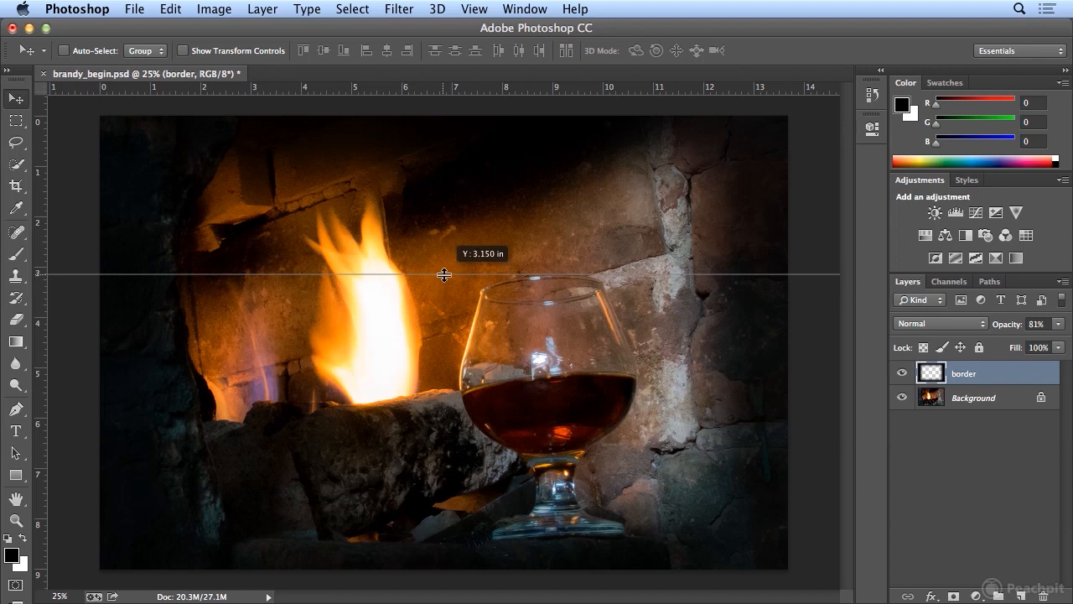
{"action": "left_click_drag", "start_coordinate": [444, 274], "coordinate": [444, 274]}
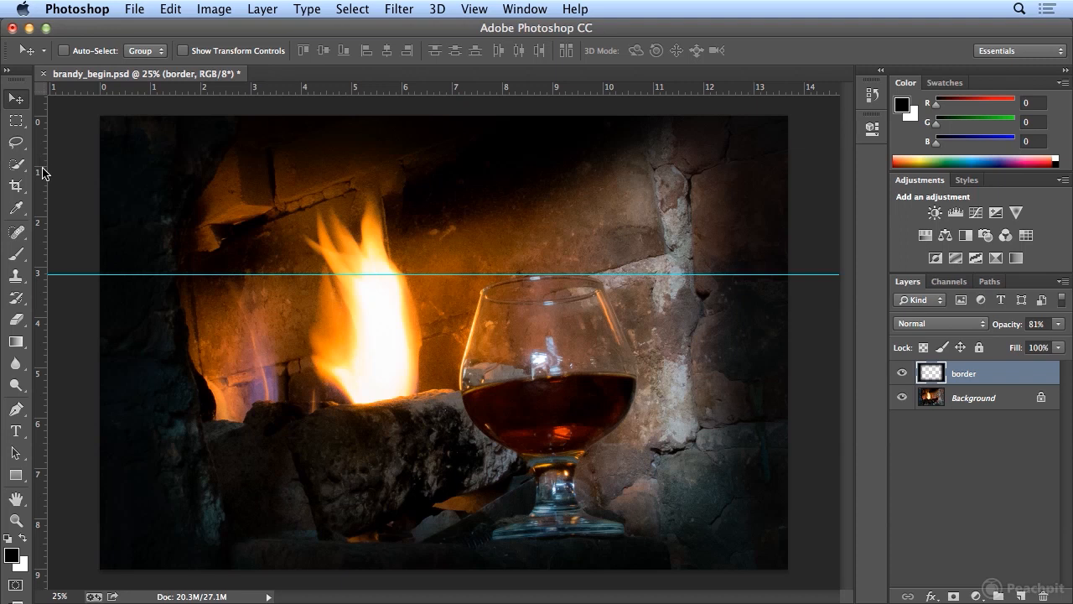
{"action": "left_click_drag", "start_coordinate": [42, 163], "coordinate": [460, 198]}
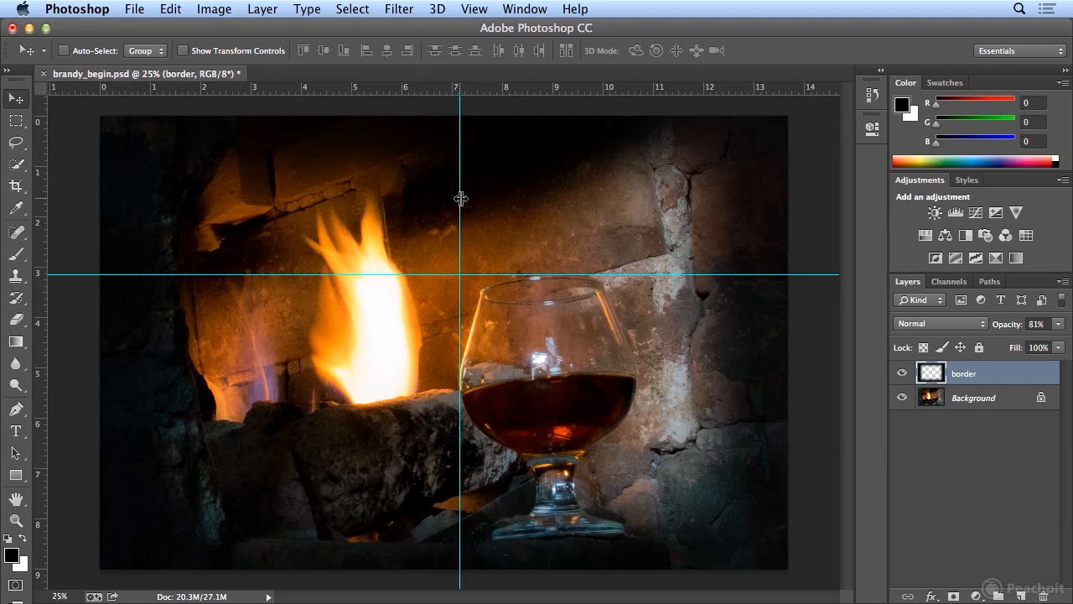
{"action": "left_click_drag", "start_coordinate": [41, 158], "coordinate": [639, 193]}
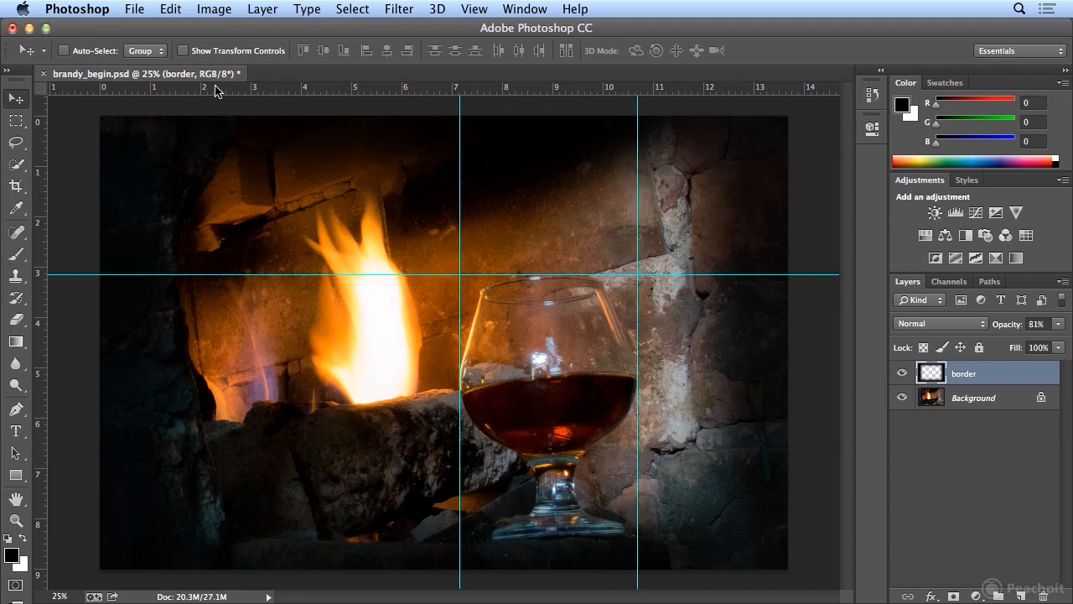
{"action": "left_click_drag", "start_coordinate": [187, 92], "coordinate": [178, 538]}
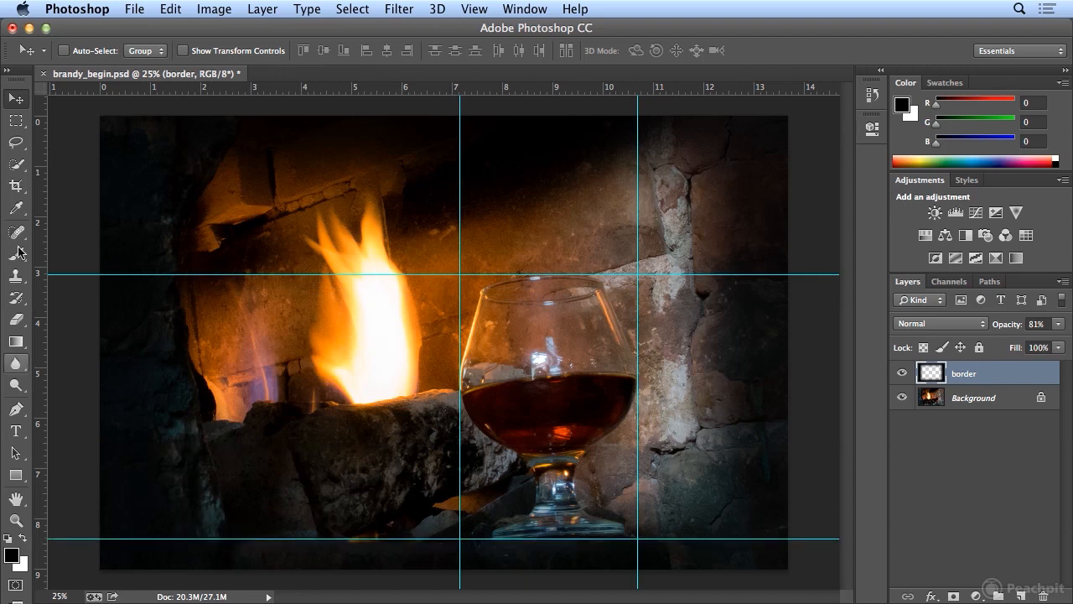
Select the glass with the Rectangular Marquee tool along the four guides and copy that area from the Background layer.
{"action": "left_click", "coordinate": [17, 130]}
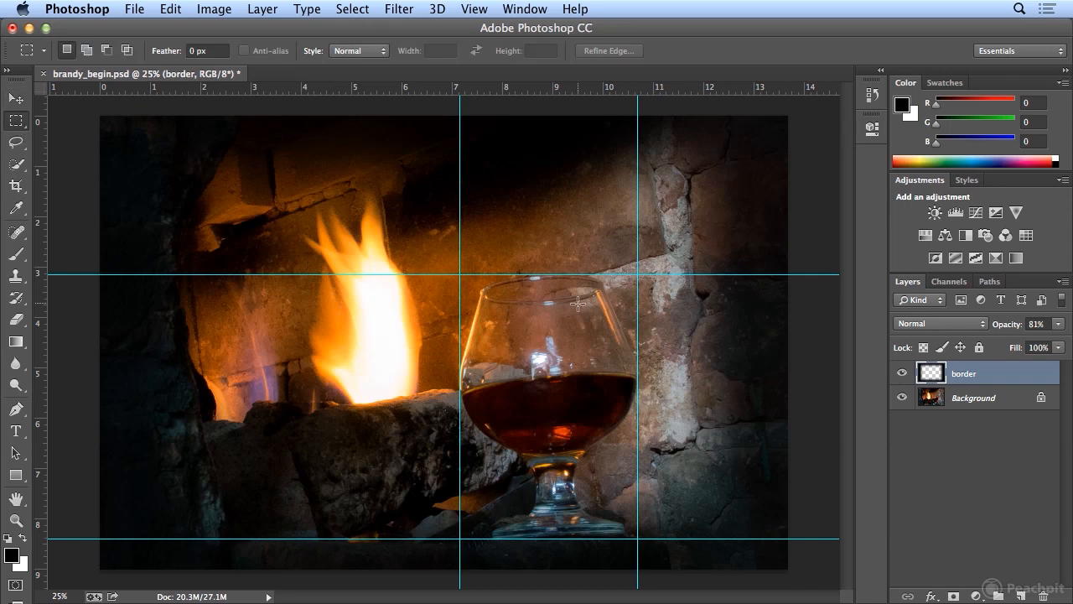
{"action": "left_click_drag", "start_coordinate": [460, 273], "coordinate": [639, 541]}
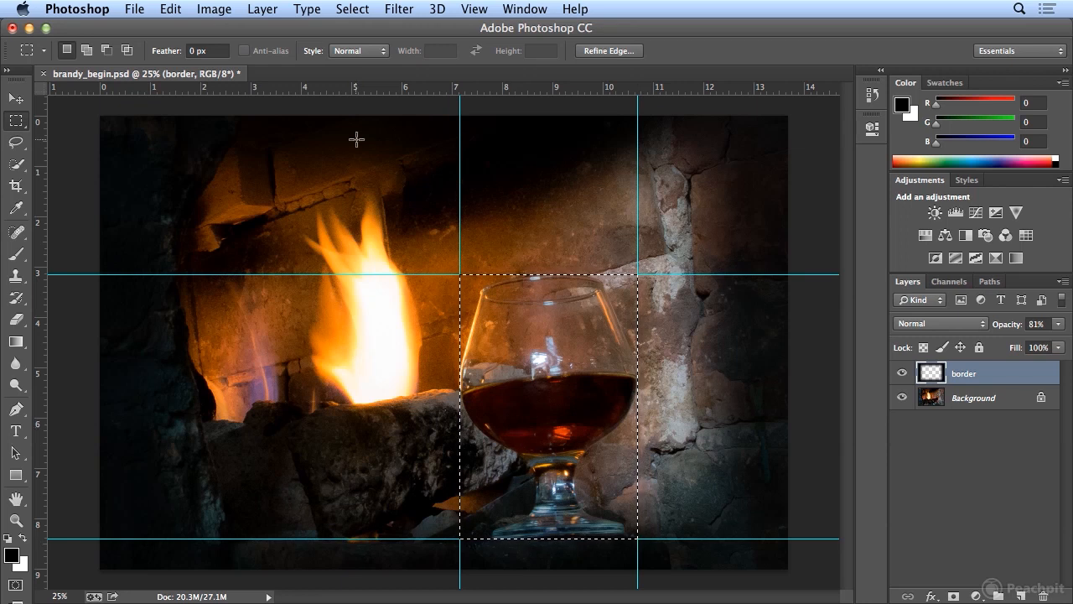
{"action": "left_click", "coordinate": [168, 9]}
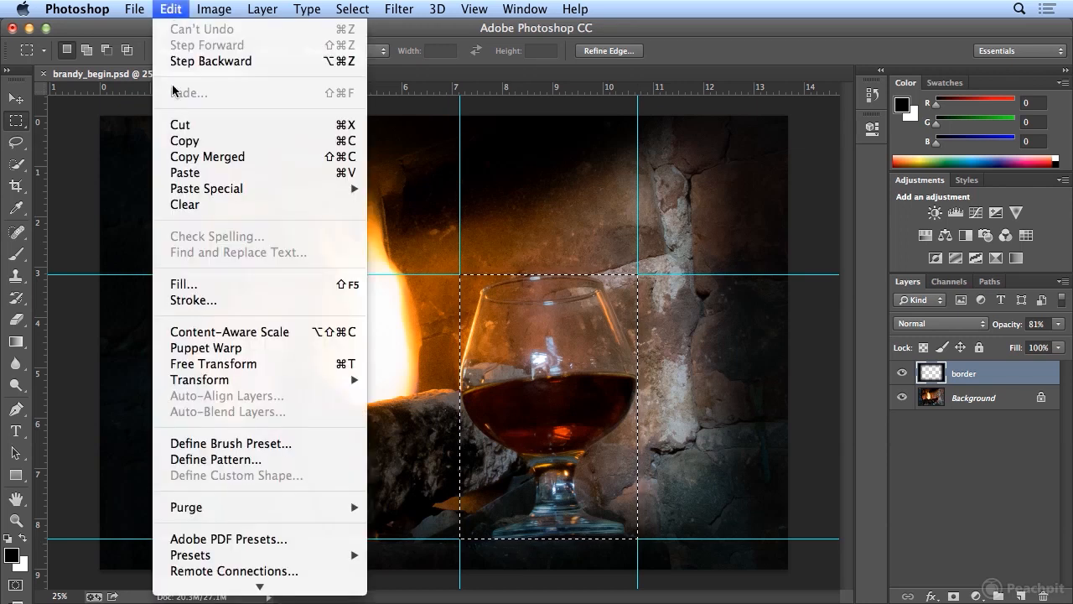
{"action": "left_click", "coordinate": [183, 143]}
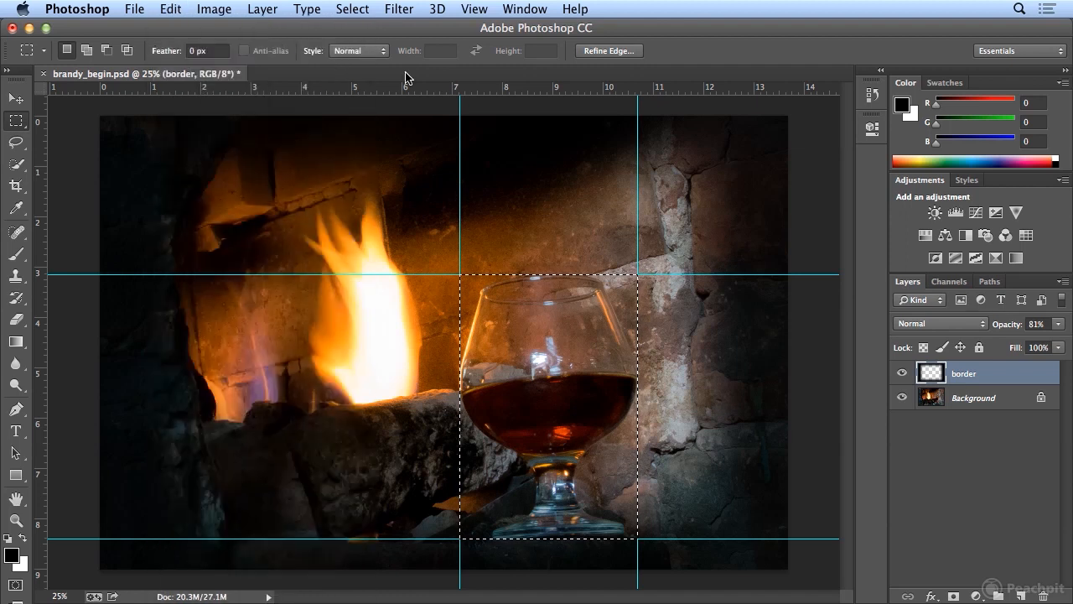
{"action": "left_click", "coordinate": [952, 400]}
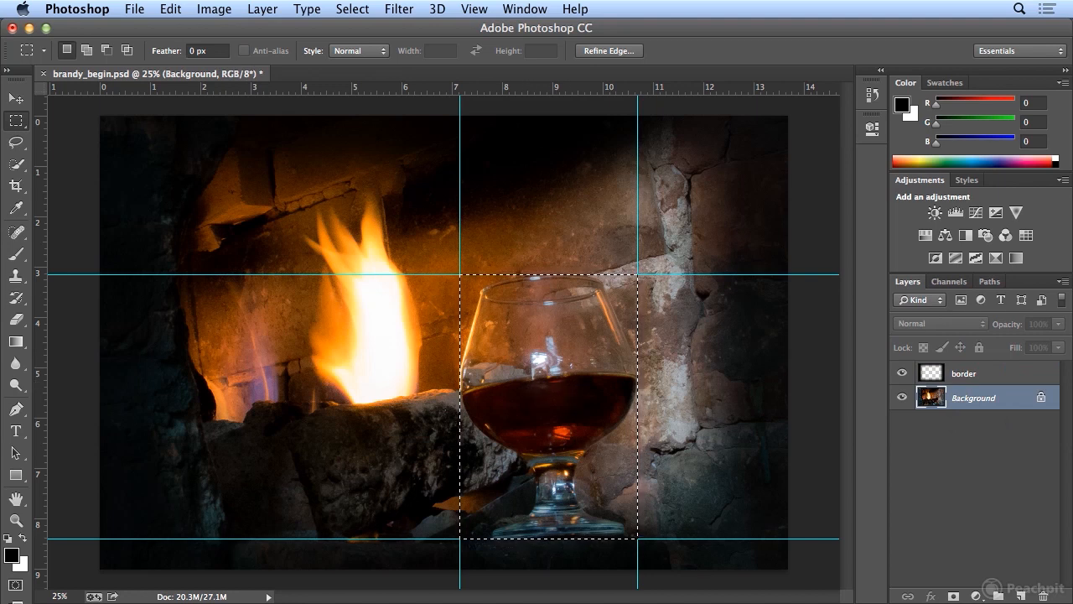
{"action": "left_click", "coordinate": [171, 8]}
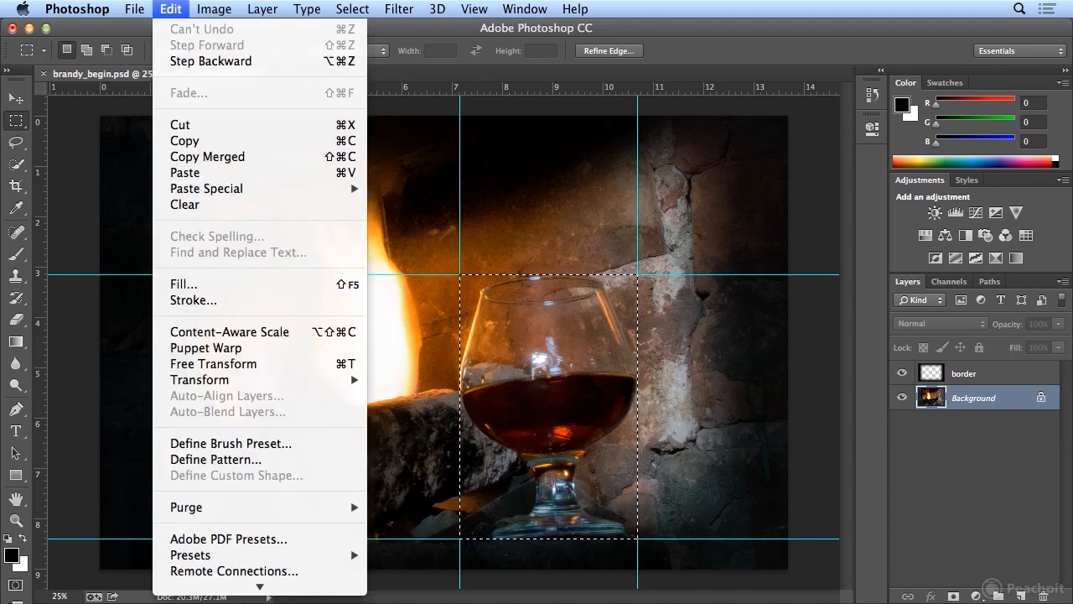
{"action": "left_click", "coordinate": [196, 143]}
Create a new document named "glass" with the Clipboard preset, 849 by 1262 pixels, and paste the copied glass into it.
{"action": "left_click", "coordinate": [134, 8]}
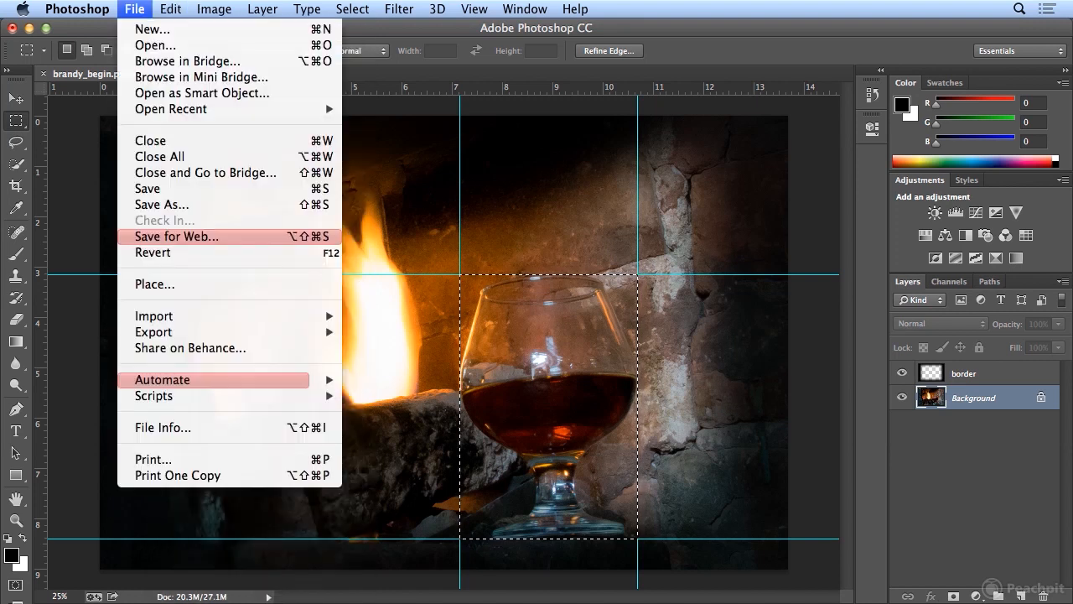
{"action": "left_click", "coordinate": [151, 30]}
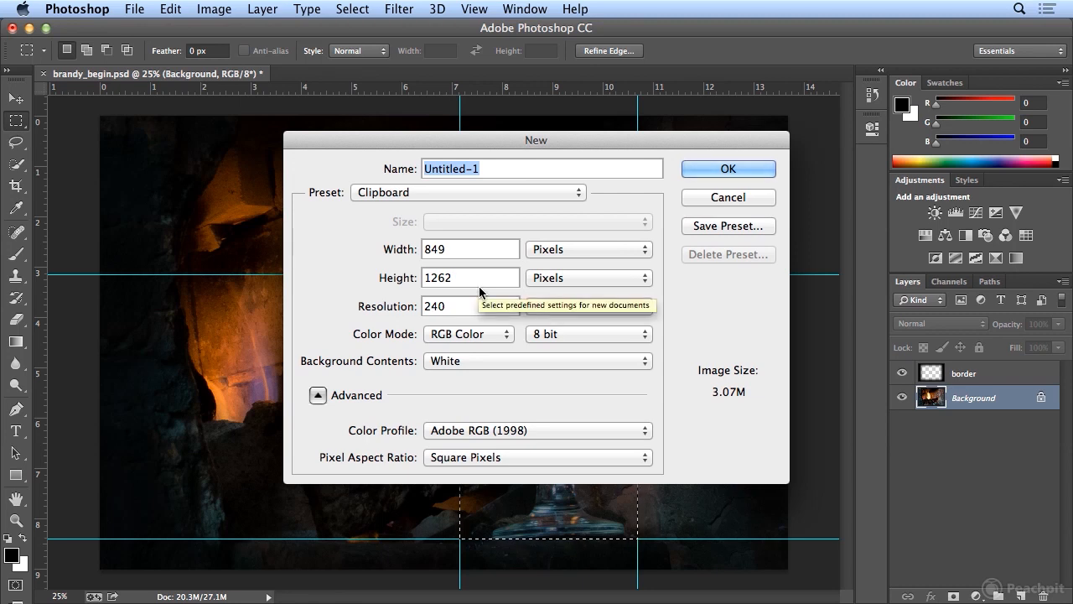
{"action": "type", "text": "glass"}
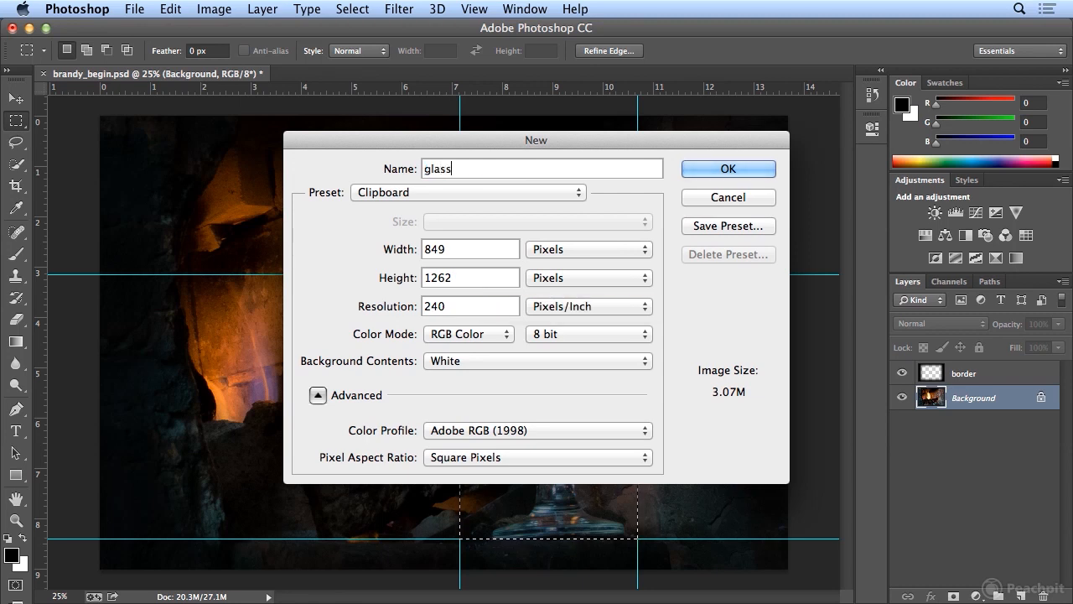
{"action": "left_click", "coordinate": [703, 168]}
{"action": "left_click", "coordinate": [169, 8]}
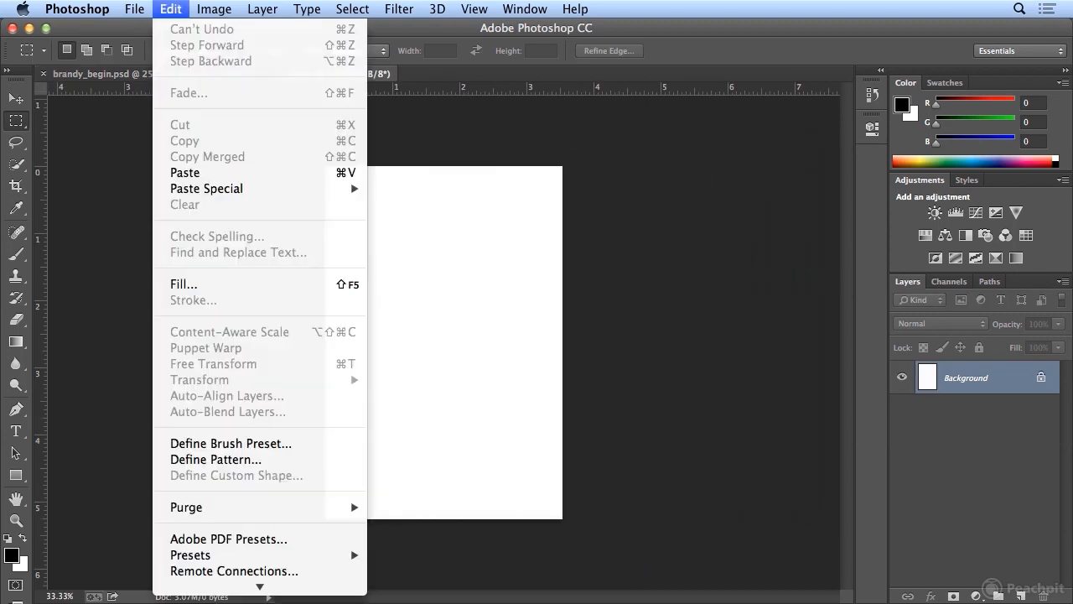
{"action": "left_click", "coordinate": [230, 173]}
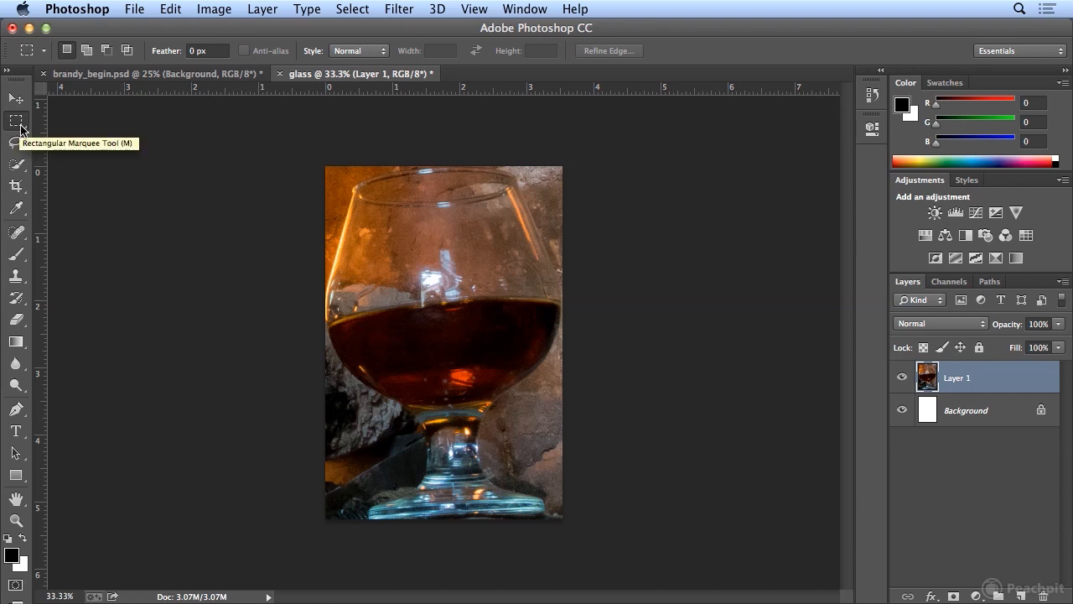
Return to the brandy_begin.psd document and show the grid over the fireplace photo.
{"action": "left_click", "coordinate": [130, 75]}
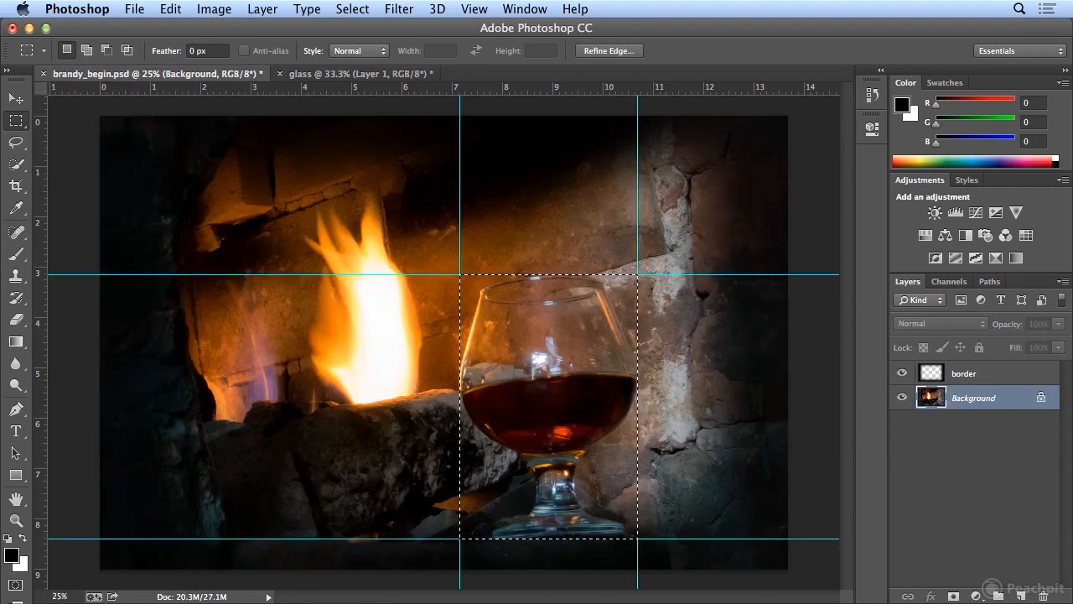
{"action": "left_click", "coordinate": [474, 9]}
{"action": "mouse_move", "coordinate": [599, 299]}
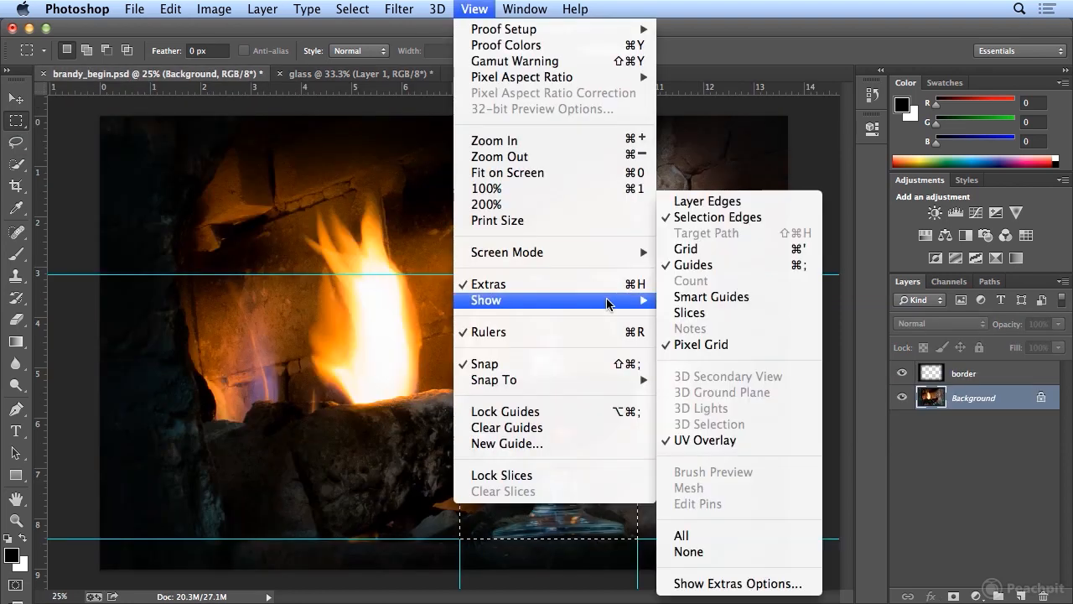
{"action": "left_click", "coordinate": [723, 249]}
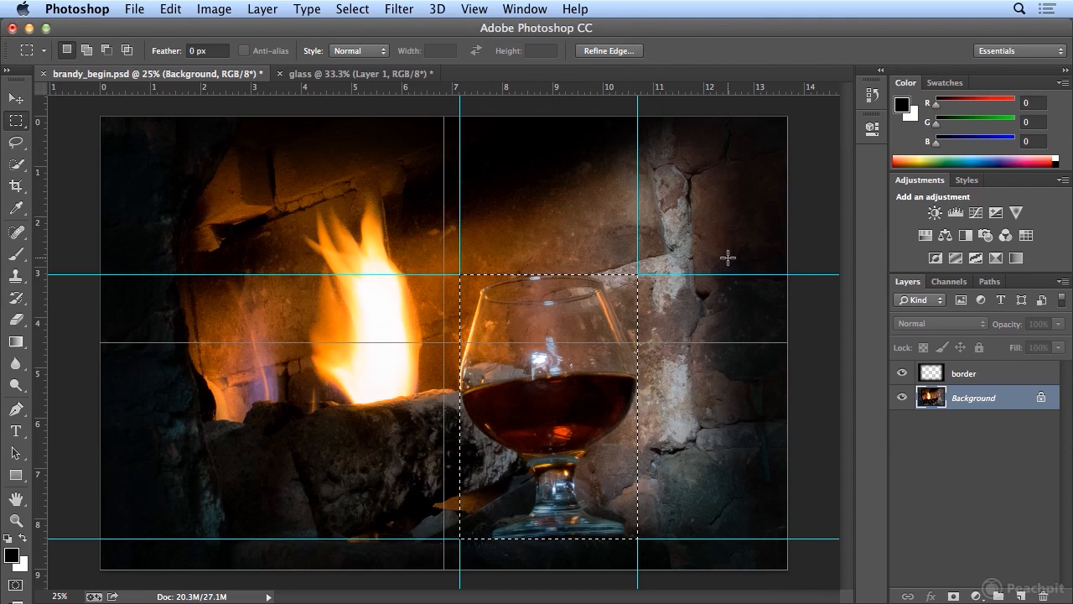
Toggle the rulers off and back on around the fireplace photo.
{"action": "left_click", "coordinate": [474, 10]}
{"action": "left_click", "coordinate": [511, 336]}
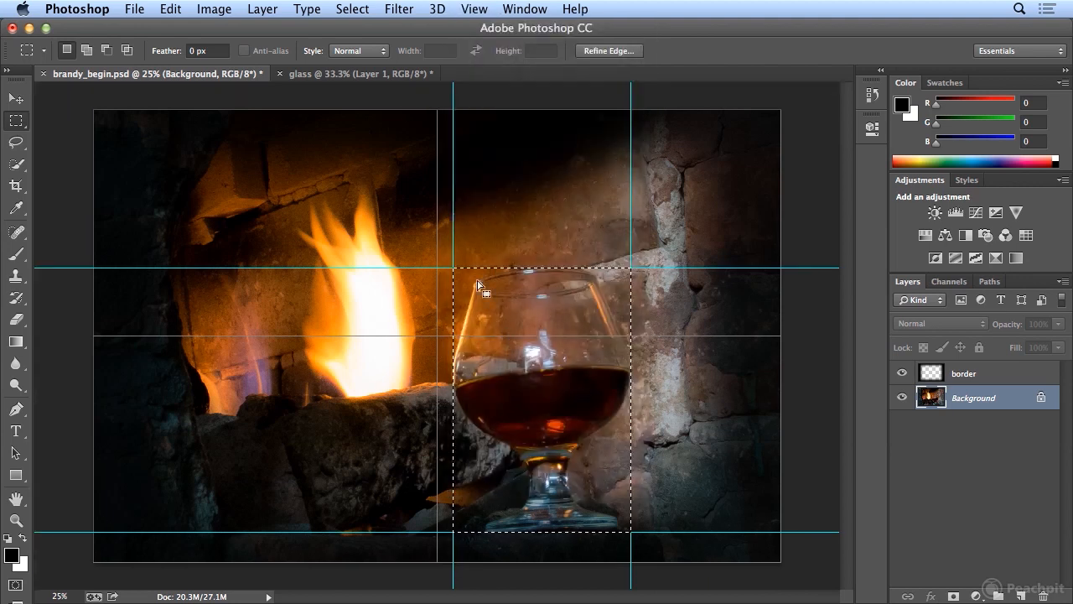
{"action": "left_click", "coordinate": [476, 11]}
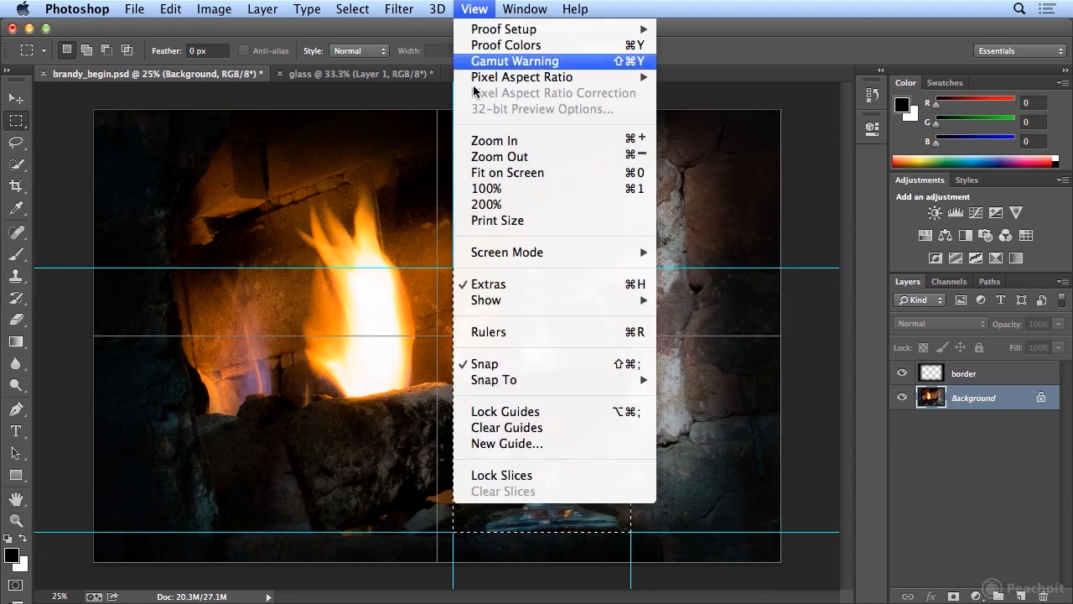
{"action": "left_click", "coordinate": [508, 332]}
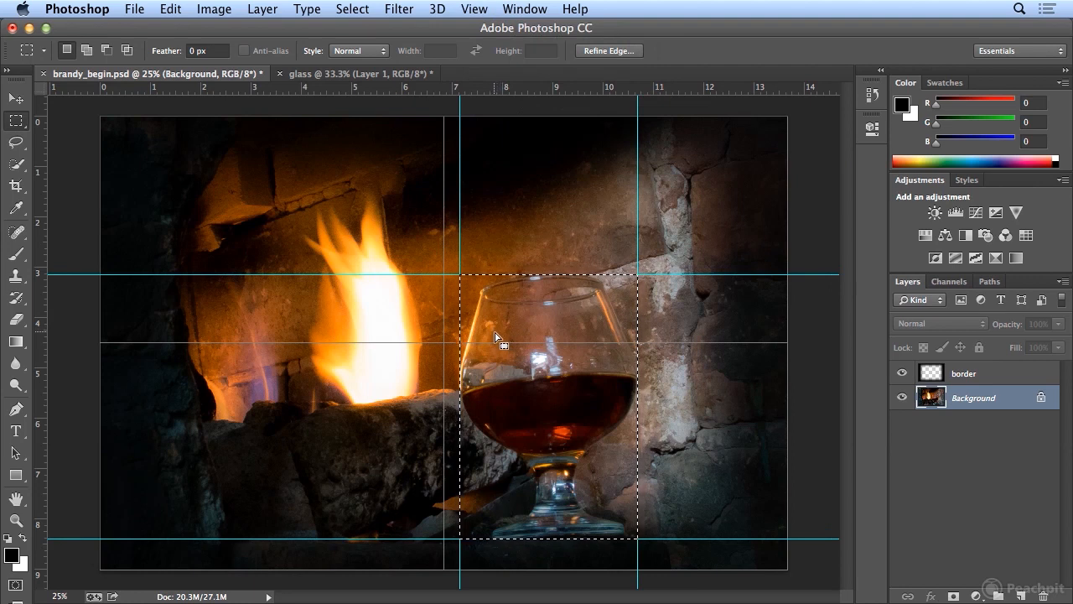
Deselect the rectangular selection around the brandy glass.
{"action": "left_click", "coordinate": [358, 11]}
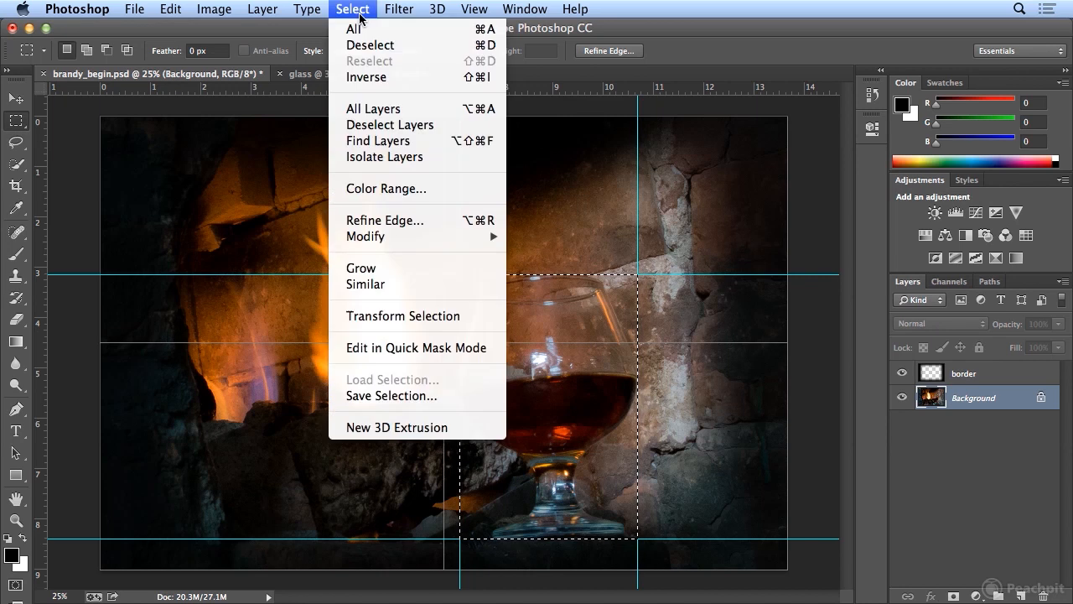
{"action": "left_click", "coordinate": [374, 44]}
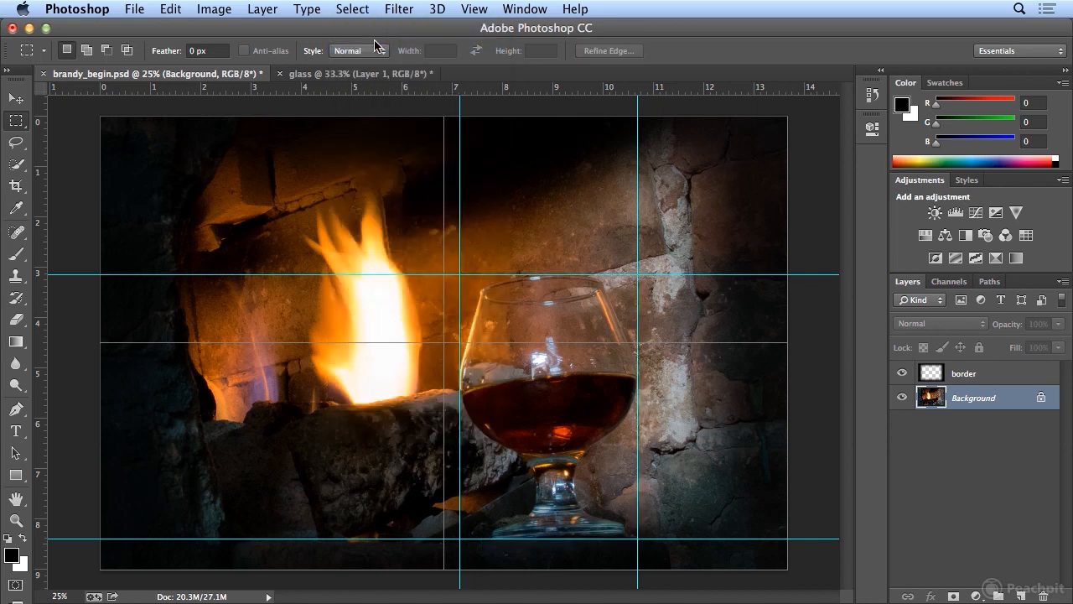
Hide the grid and the rulers on the fireplace photo.
{"action": "left_click", "coordinate": [474, 9]}
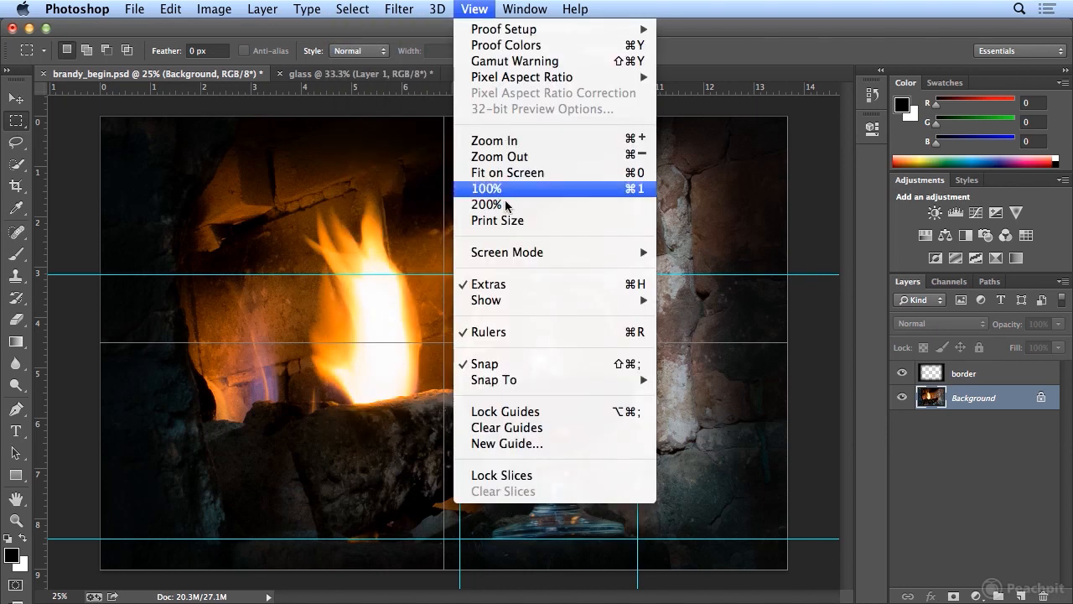
{"action": "mouse_move", "coordinate": [514, 301]}
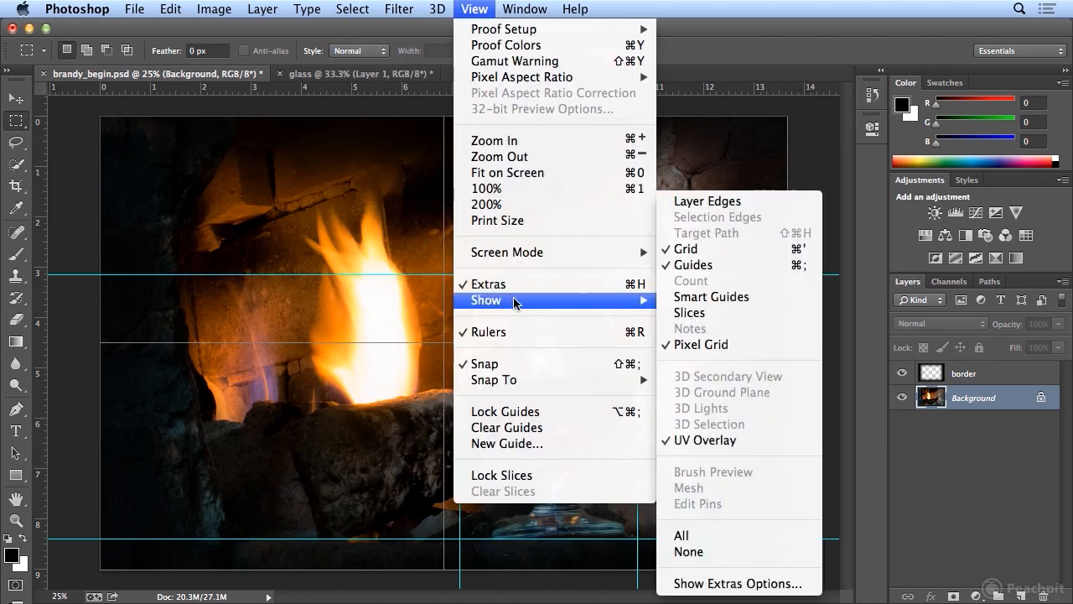
{"action": "left_click", "coordinate": [693, 250]}
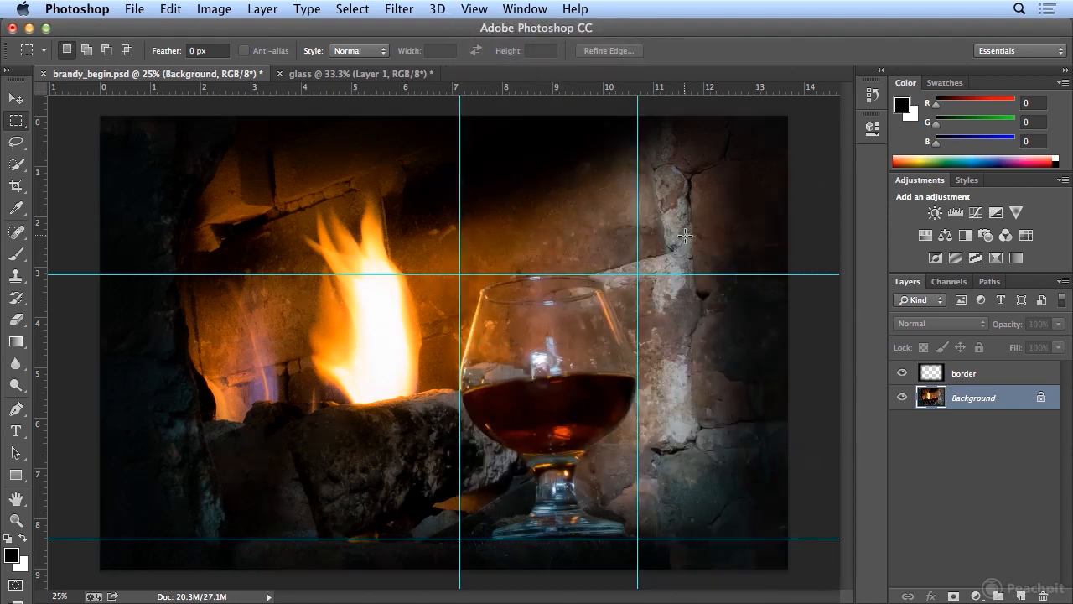
{"action": "left_click", "coordinate": [478, 9]}
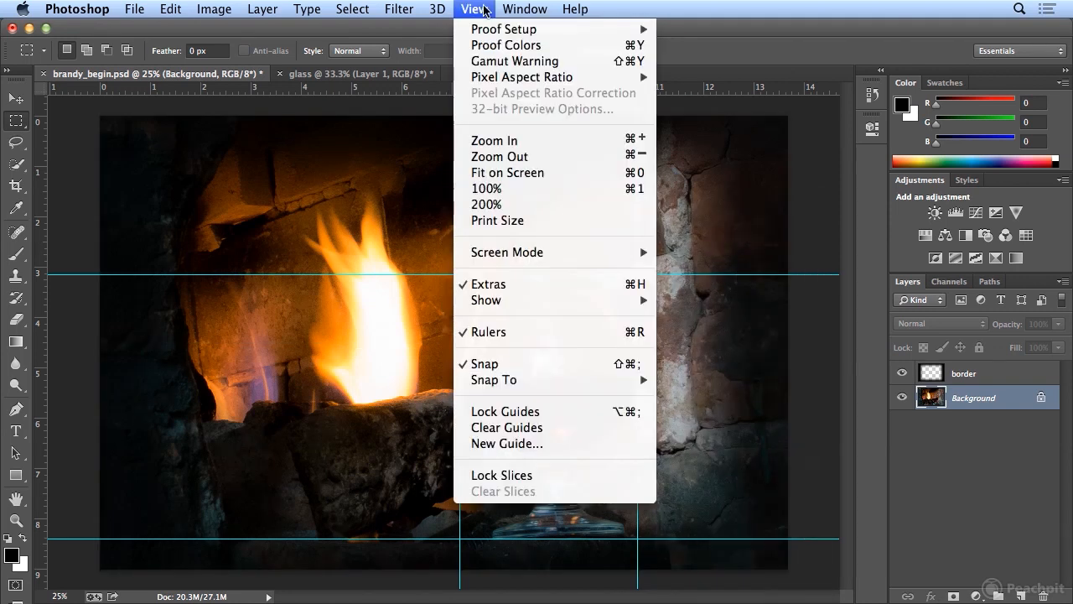
{"action": "left_click", "coordinate": [546, 332]}
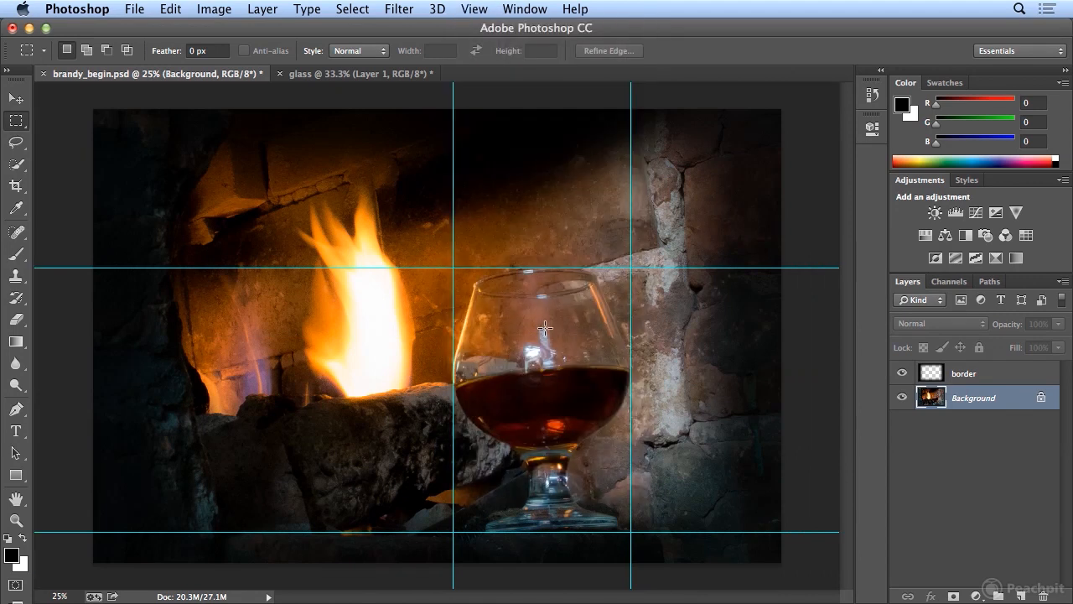